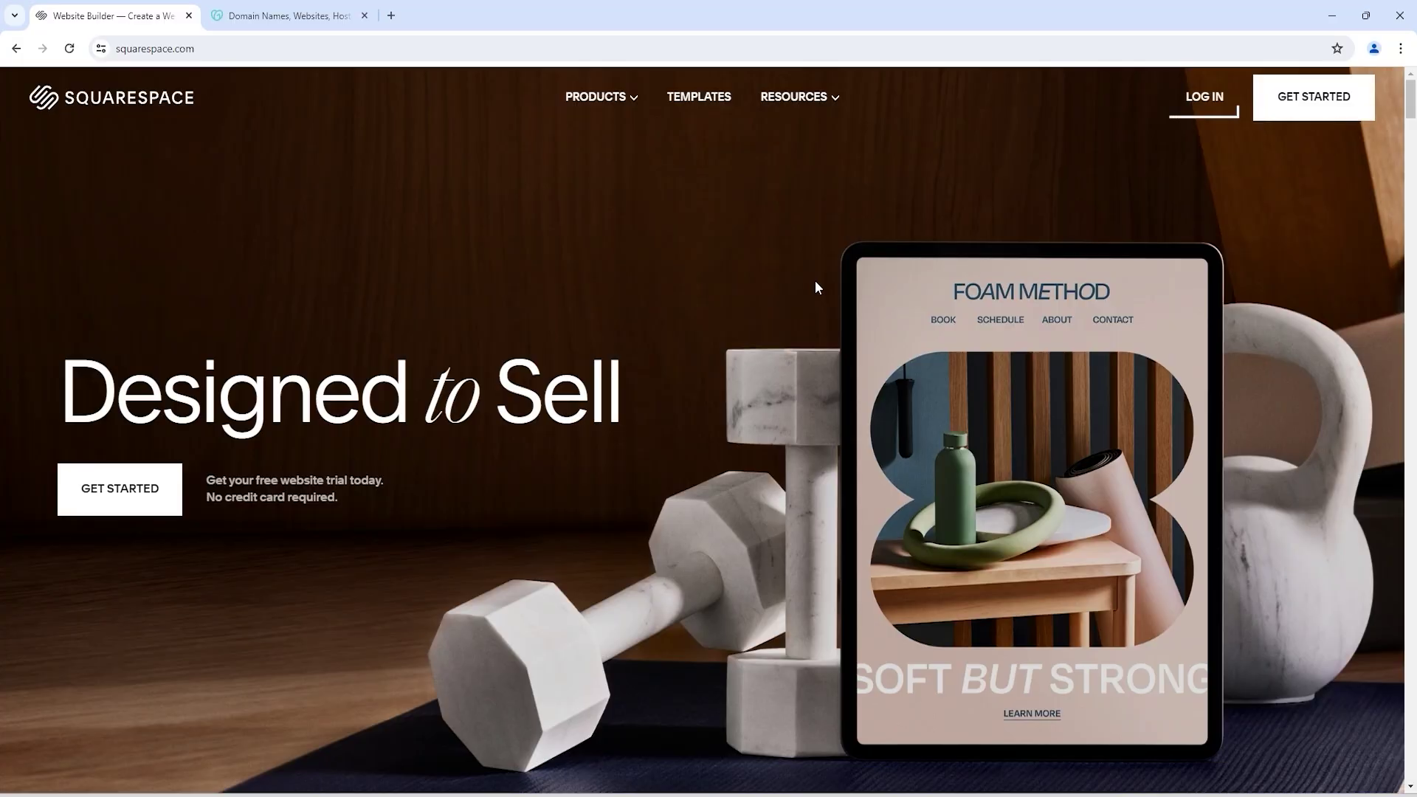
- Log in to Squarespace with the account email and password to reach the dashboard
click(1202, 102)
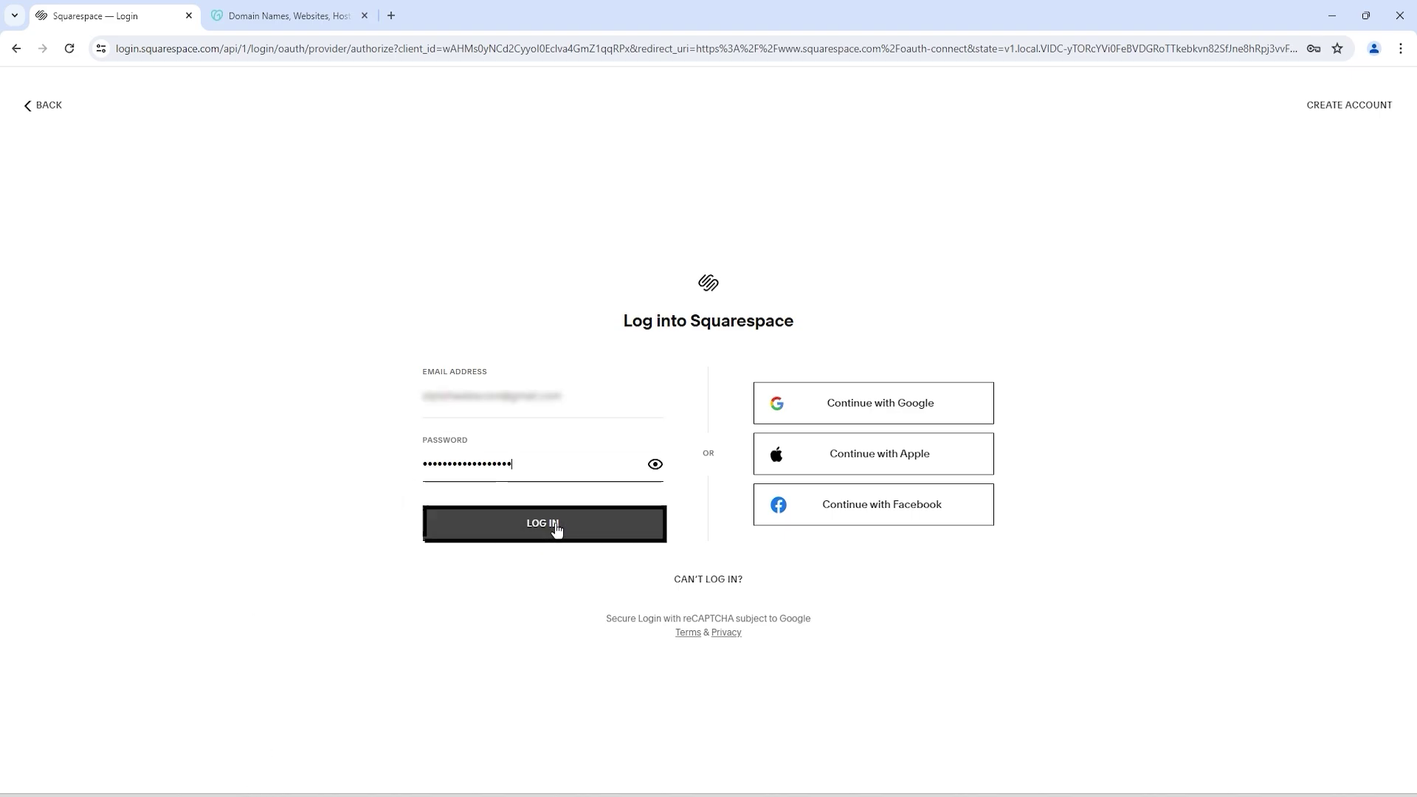
click(556, 528)
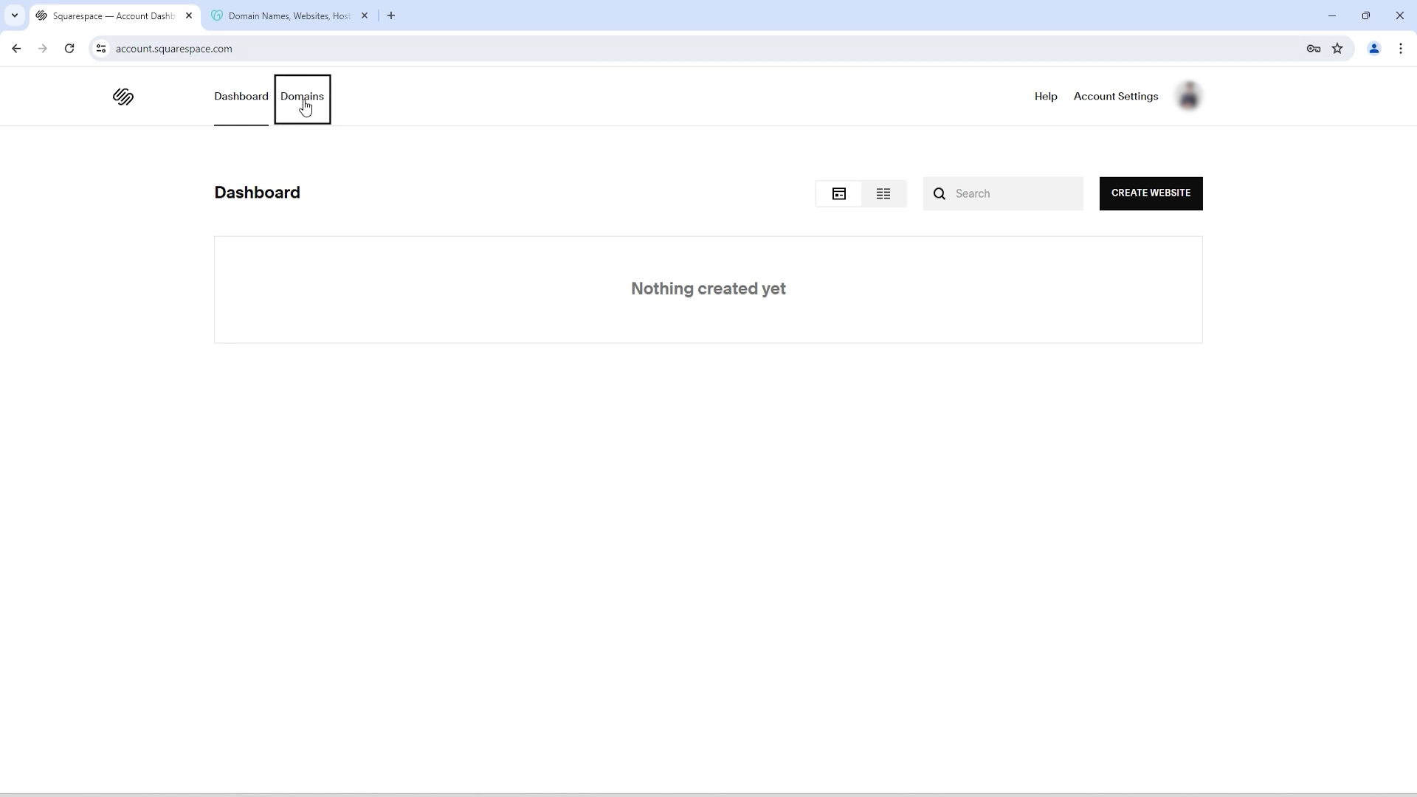
- Open the Domains list and the second domain's Overview page
click(305, 107)
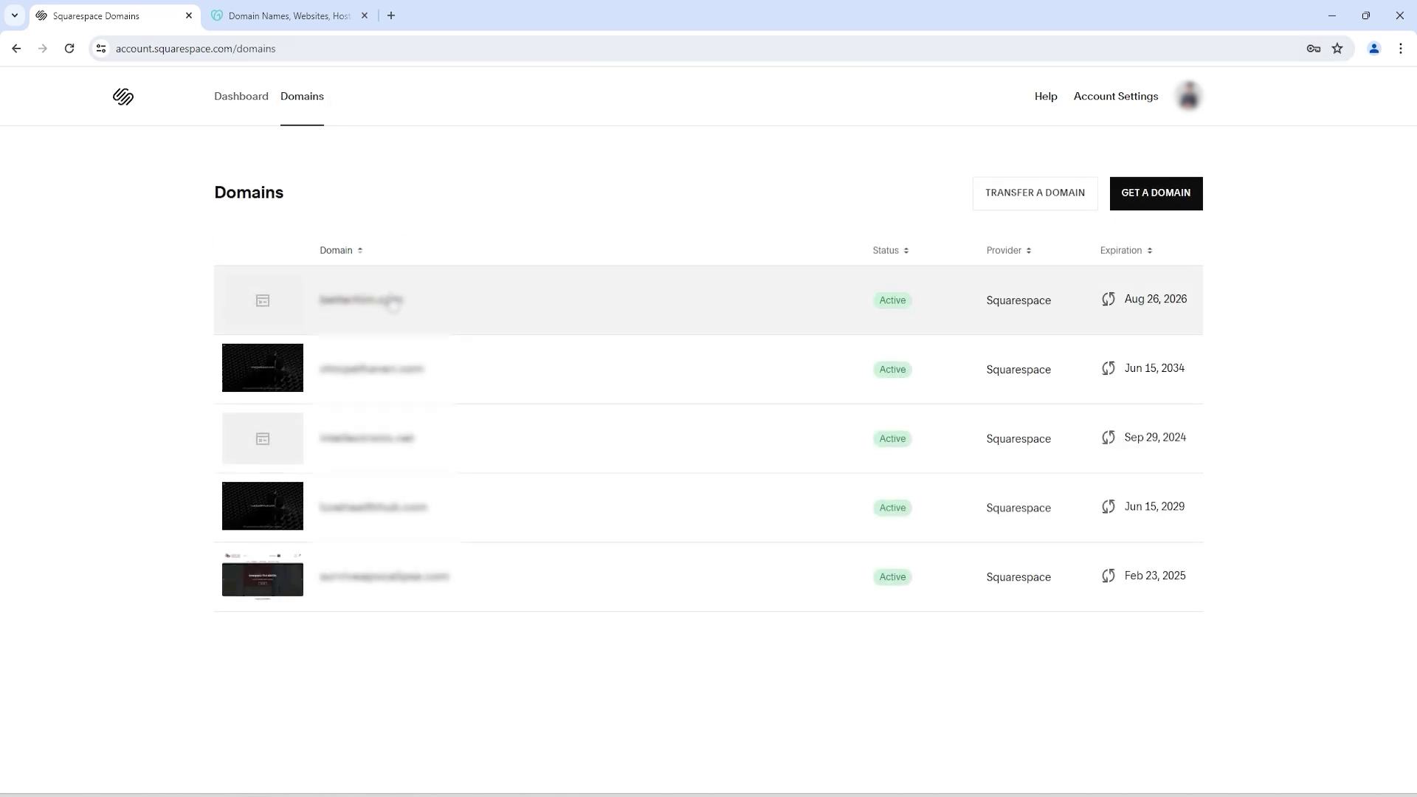
click(393, 373)
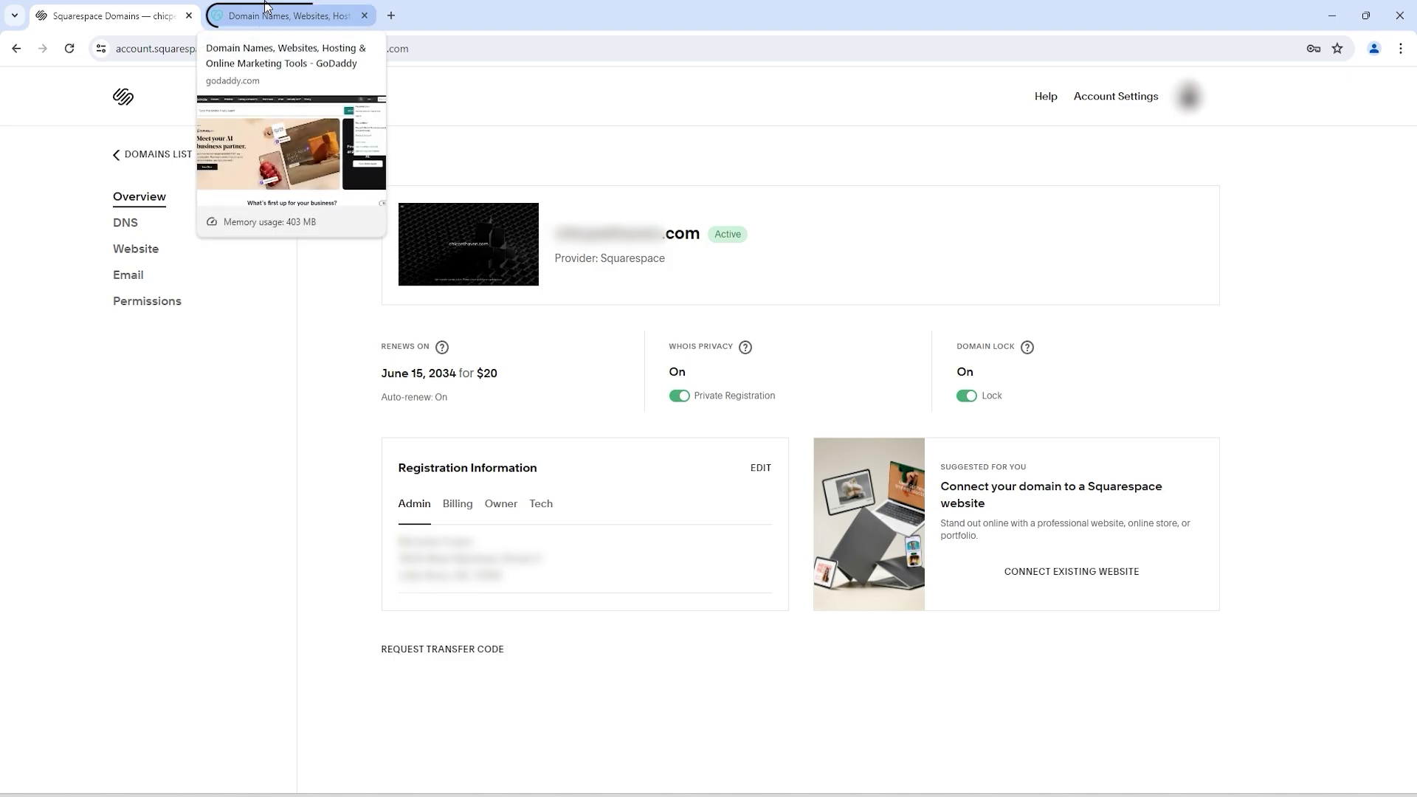
- On GoDaddy's Products page, expand Web Hosting to reveal the Web Hosting Deluxe plan
click(267, 7)
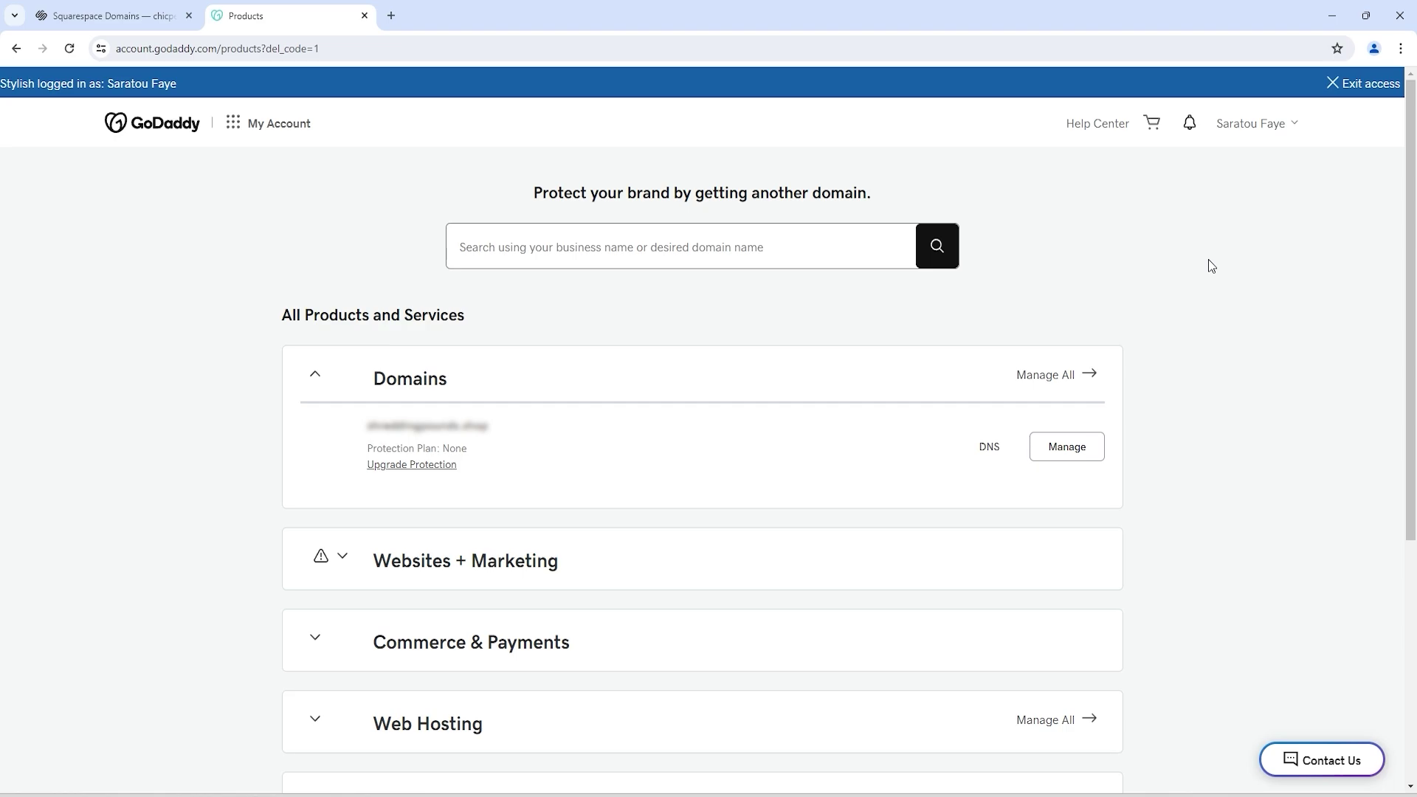
scroll(1141, 272, down, 5)
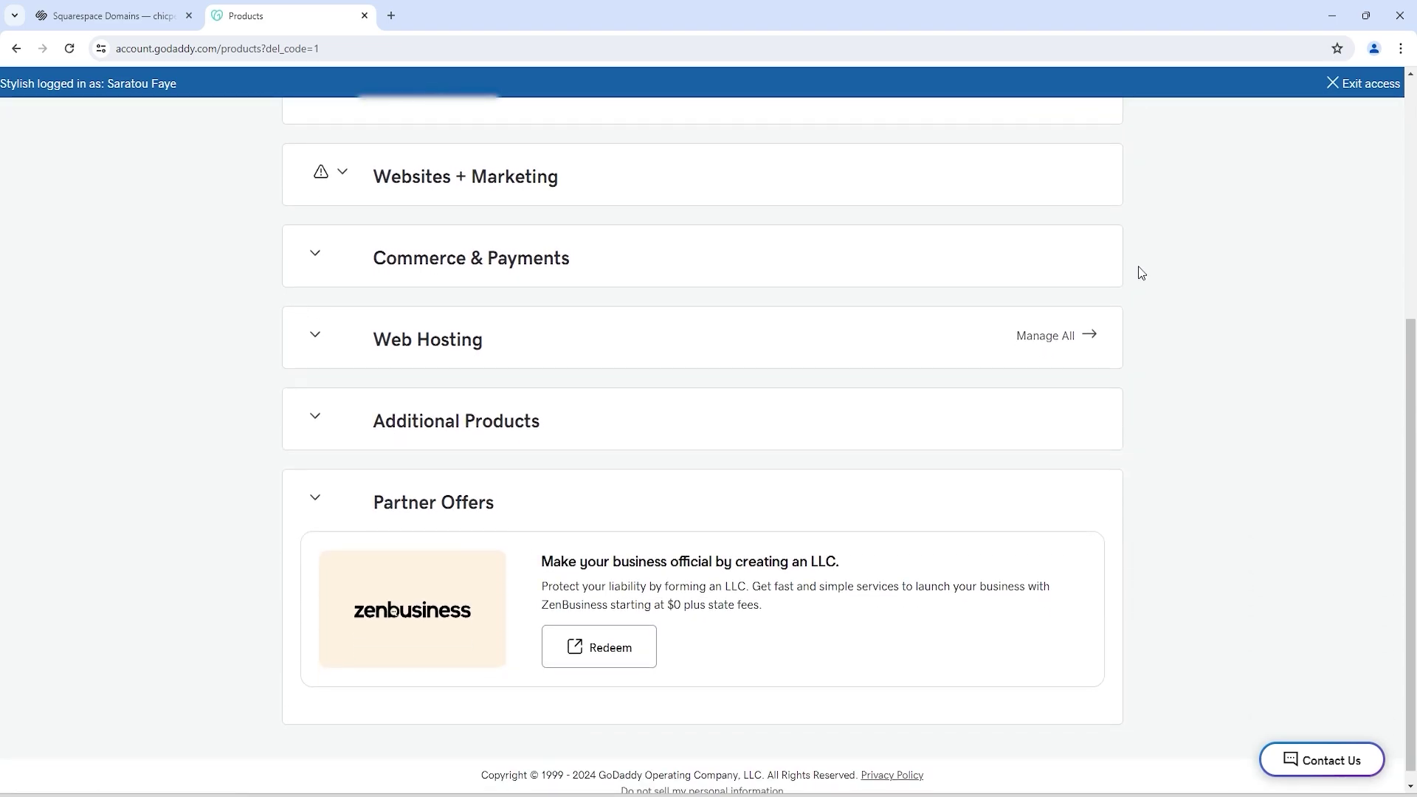
click(338, 341)
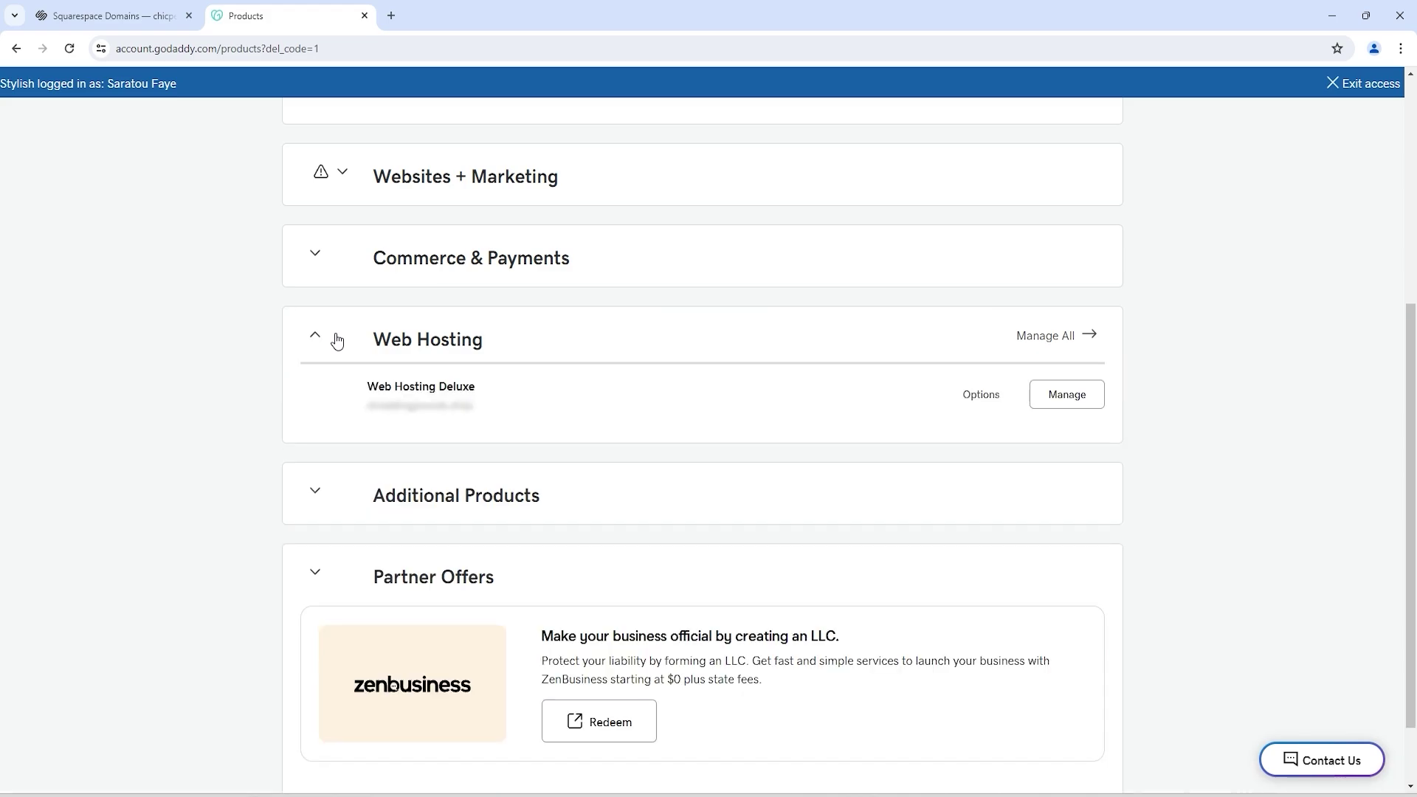
- Manage Web Hosting Deluxe, go into cPanel Admin, and open the Domains tool
click(1075, 399)
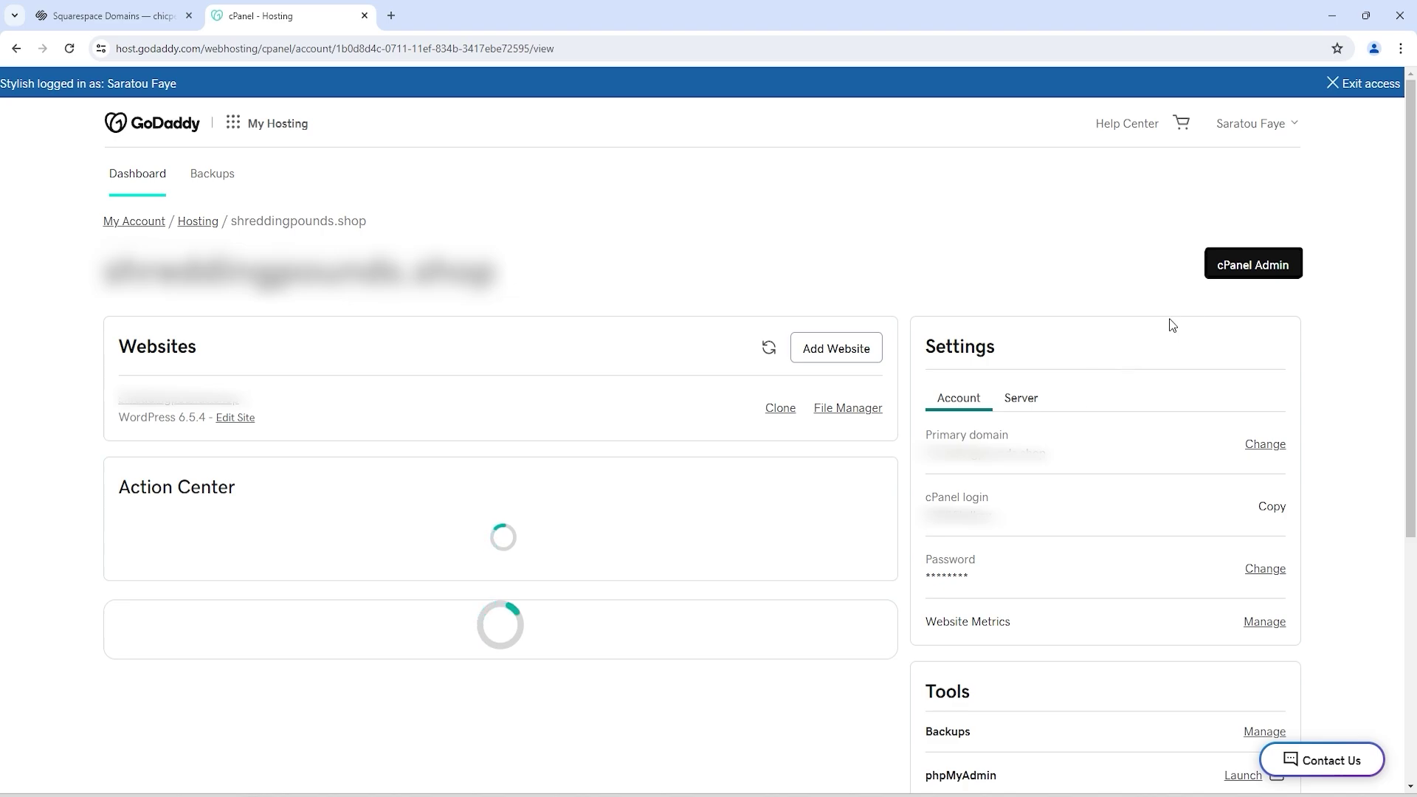
click(1253, 265)
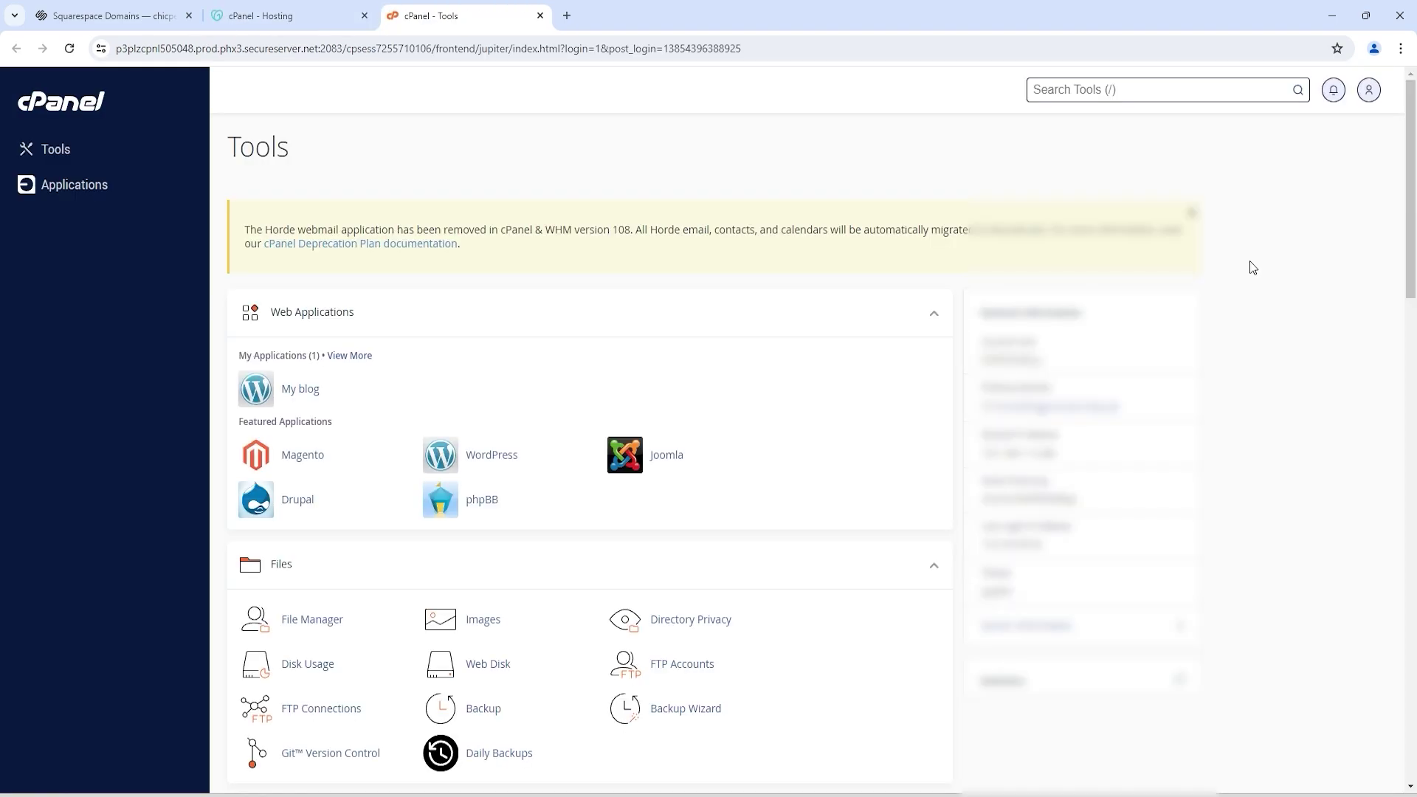
scroll(537, 364, down, 8)
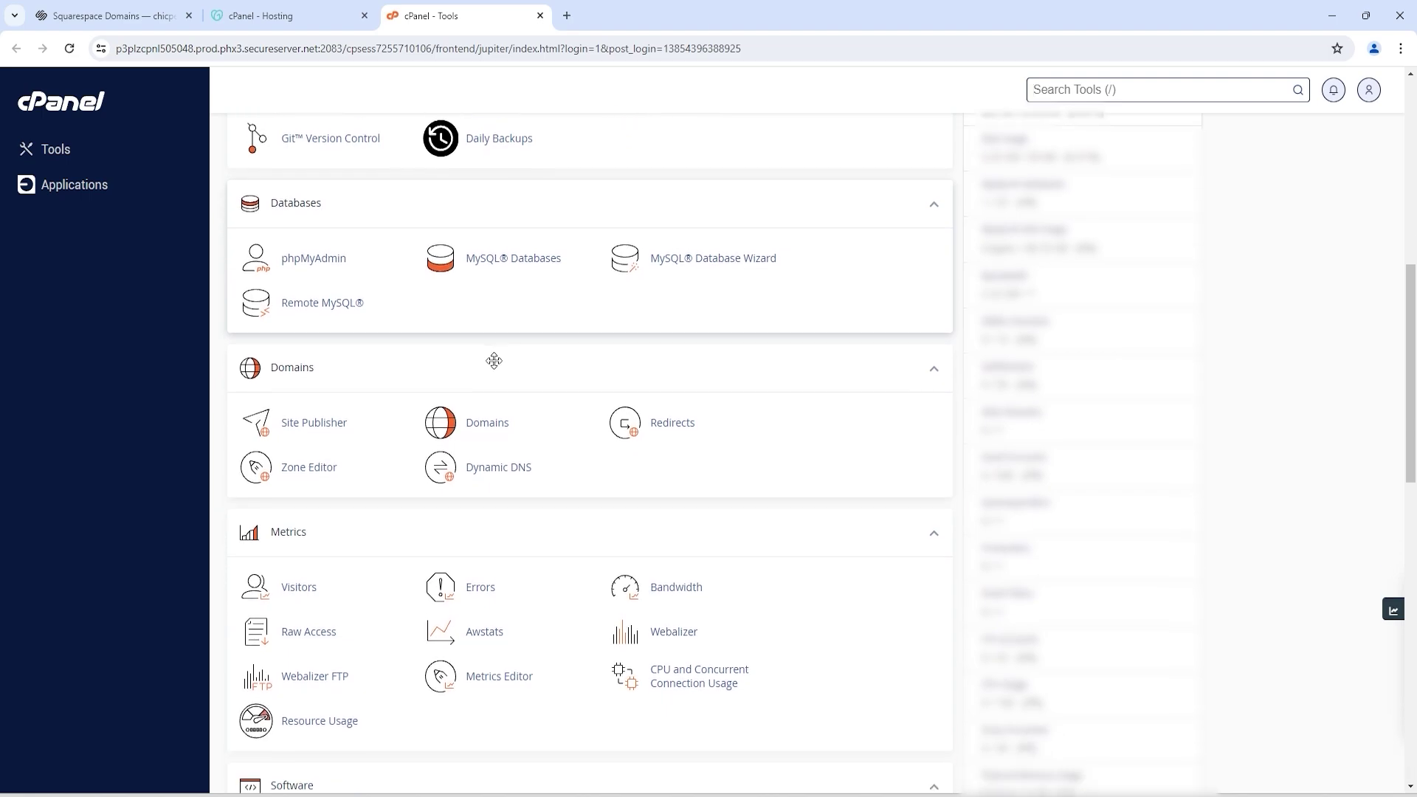
click(493, 428)
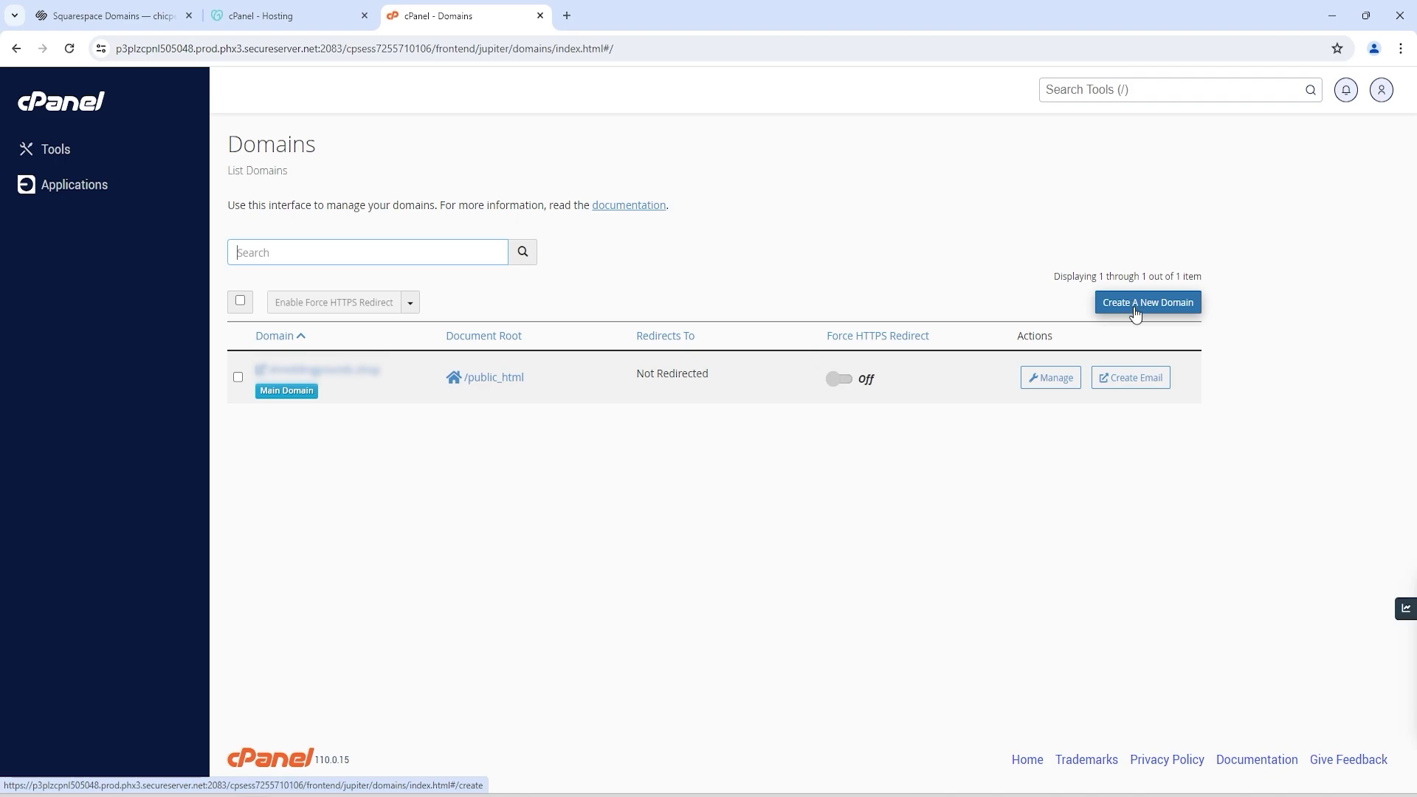
- Create the domain chicpethaven.com in cPanel with its own, unshared document root
click(1135, 315)
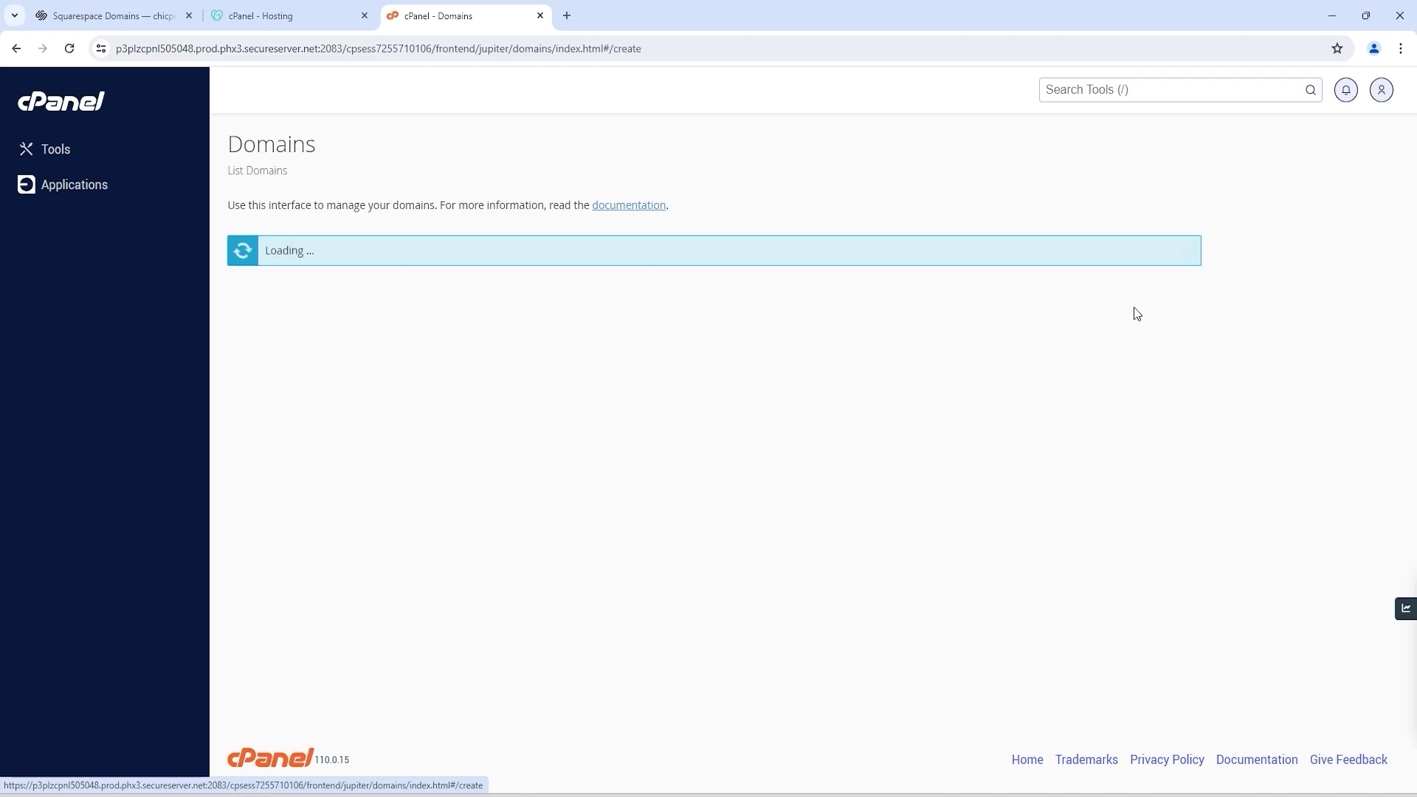
click(97, 15)
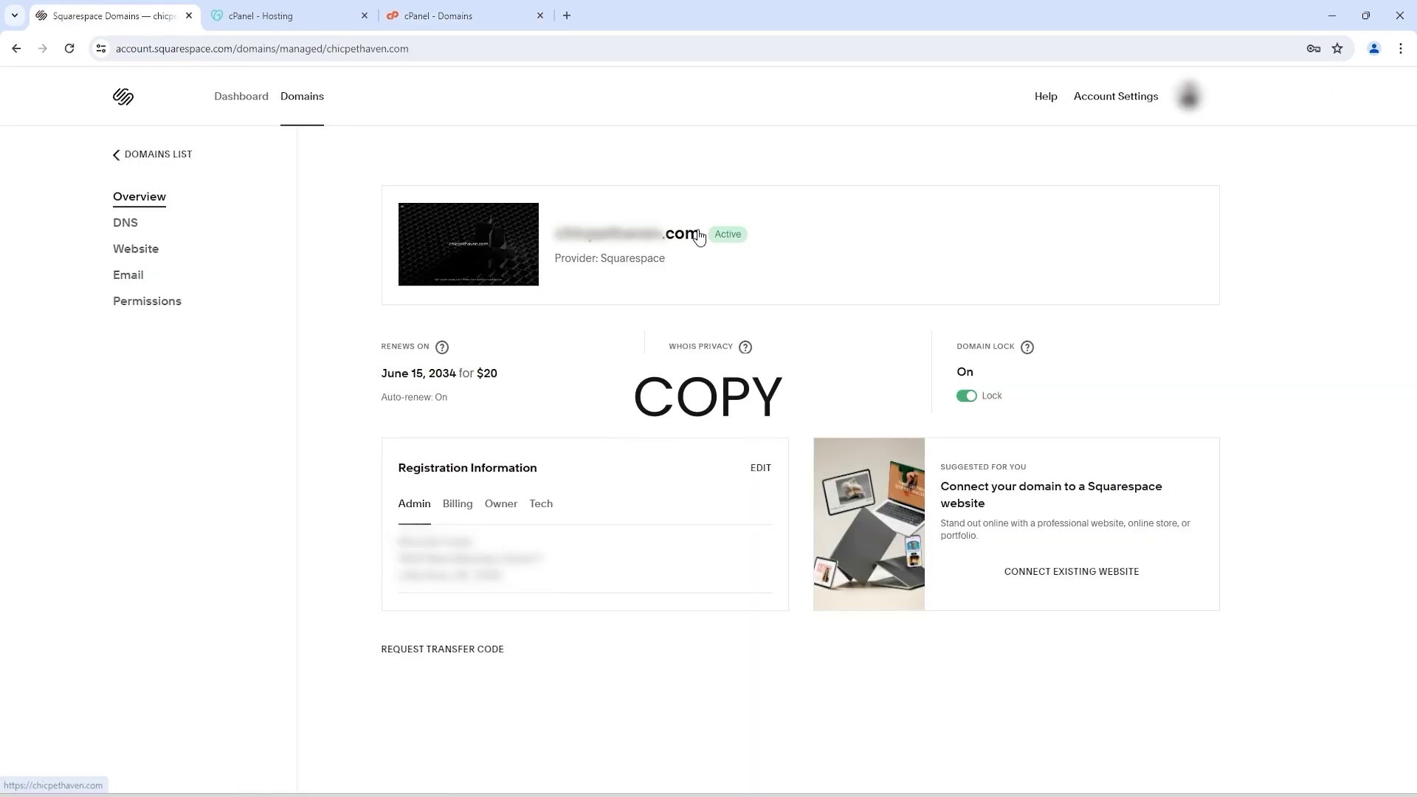
drag(556, 235, 698, 234)
click(458, 15)
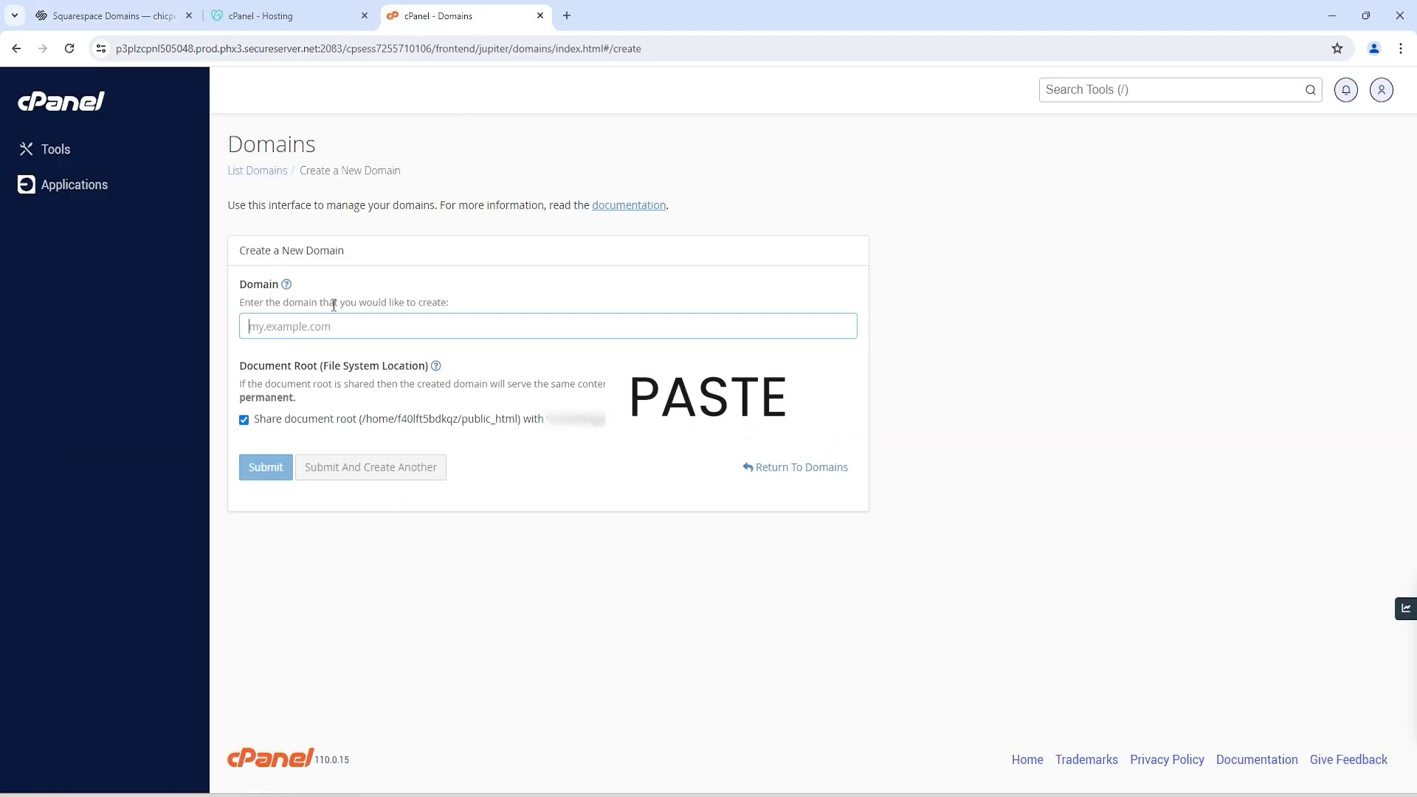
key(ctrl+v)
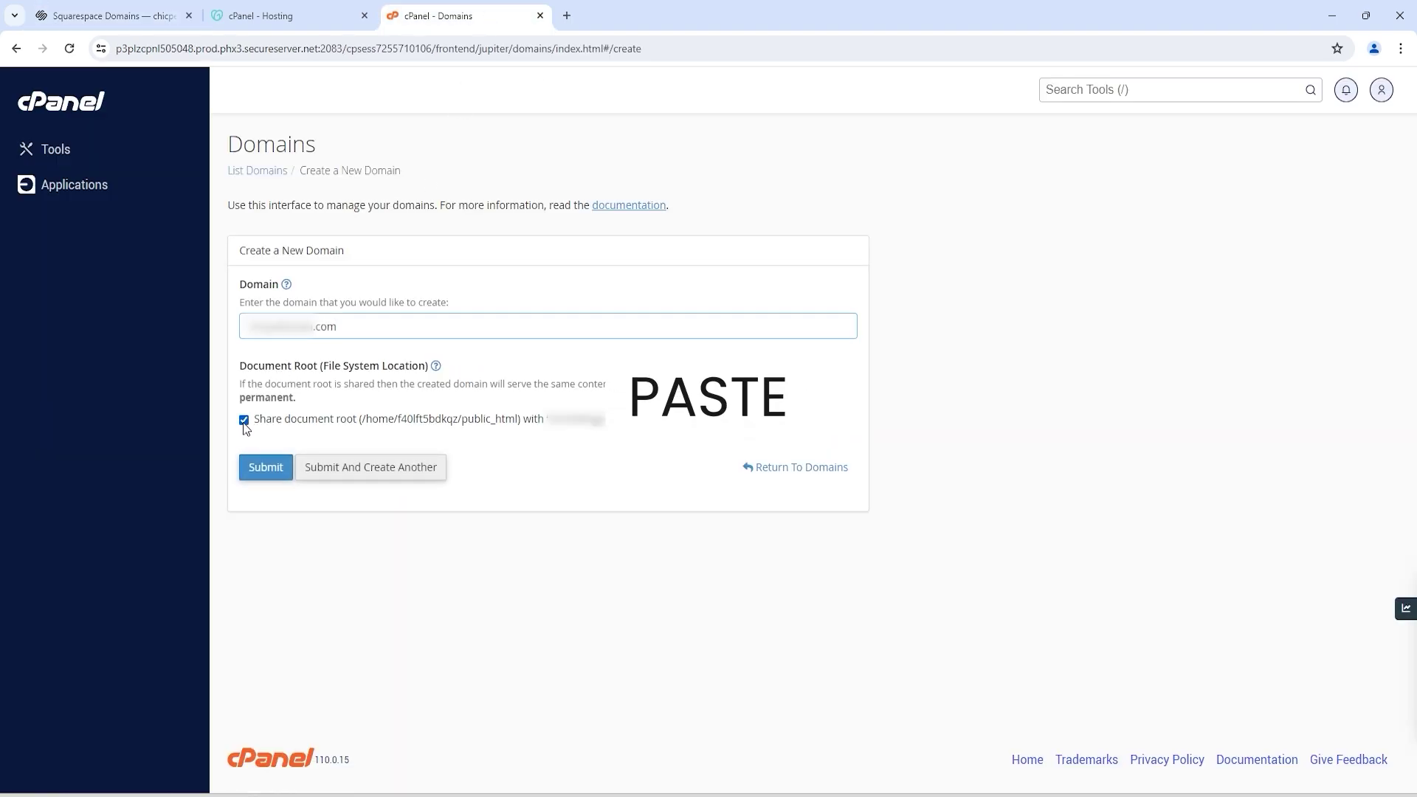
click(243, 422)
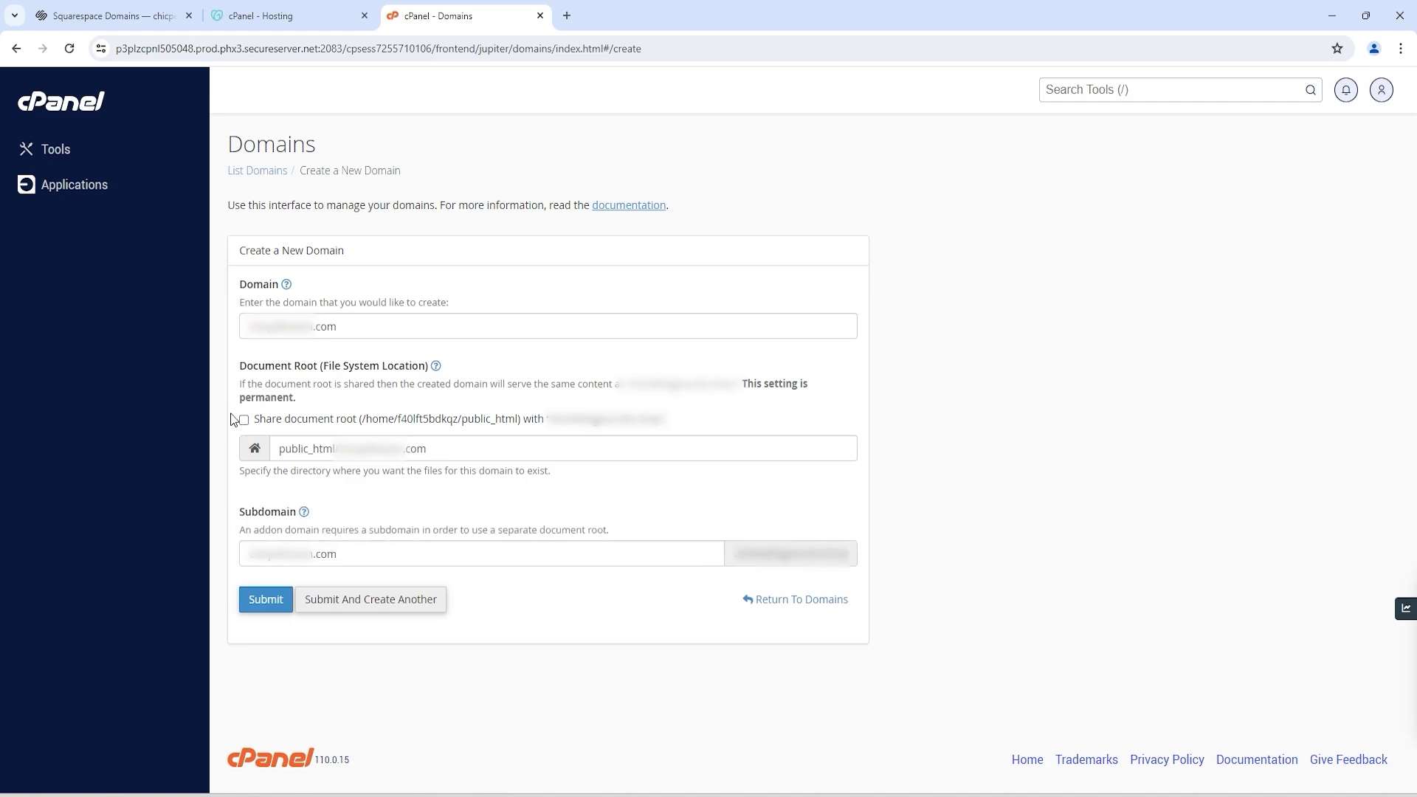
click(254, 601)
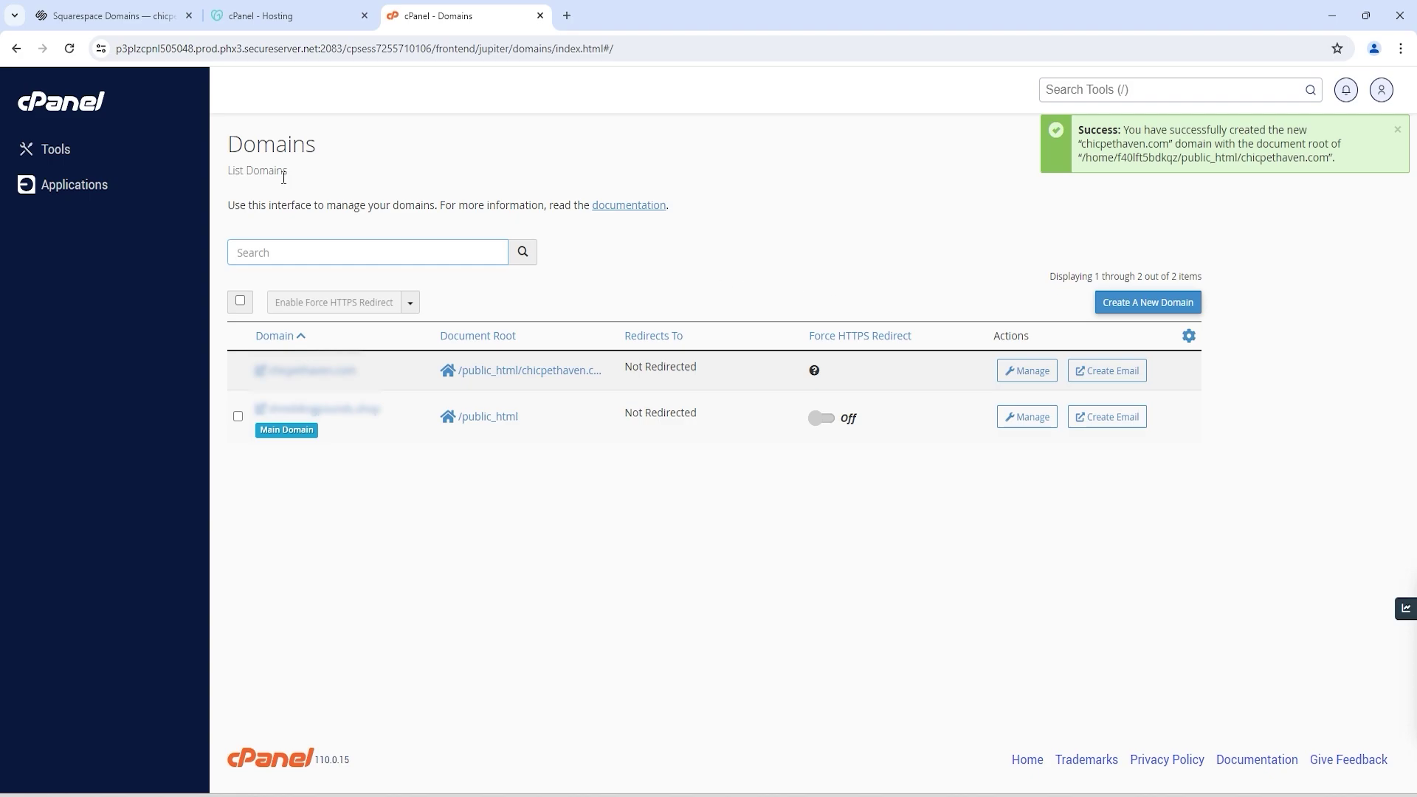
- Copy the shared IP 107.180.112.88 from cPanel's General Information and return to Squarespace
click(49, 115)
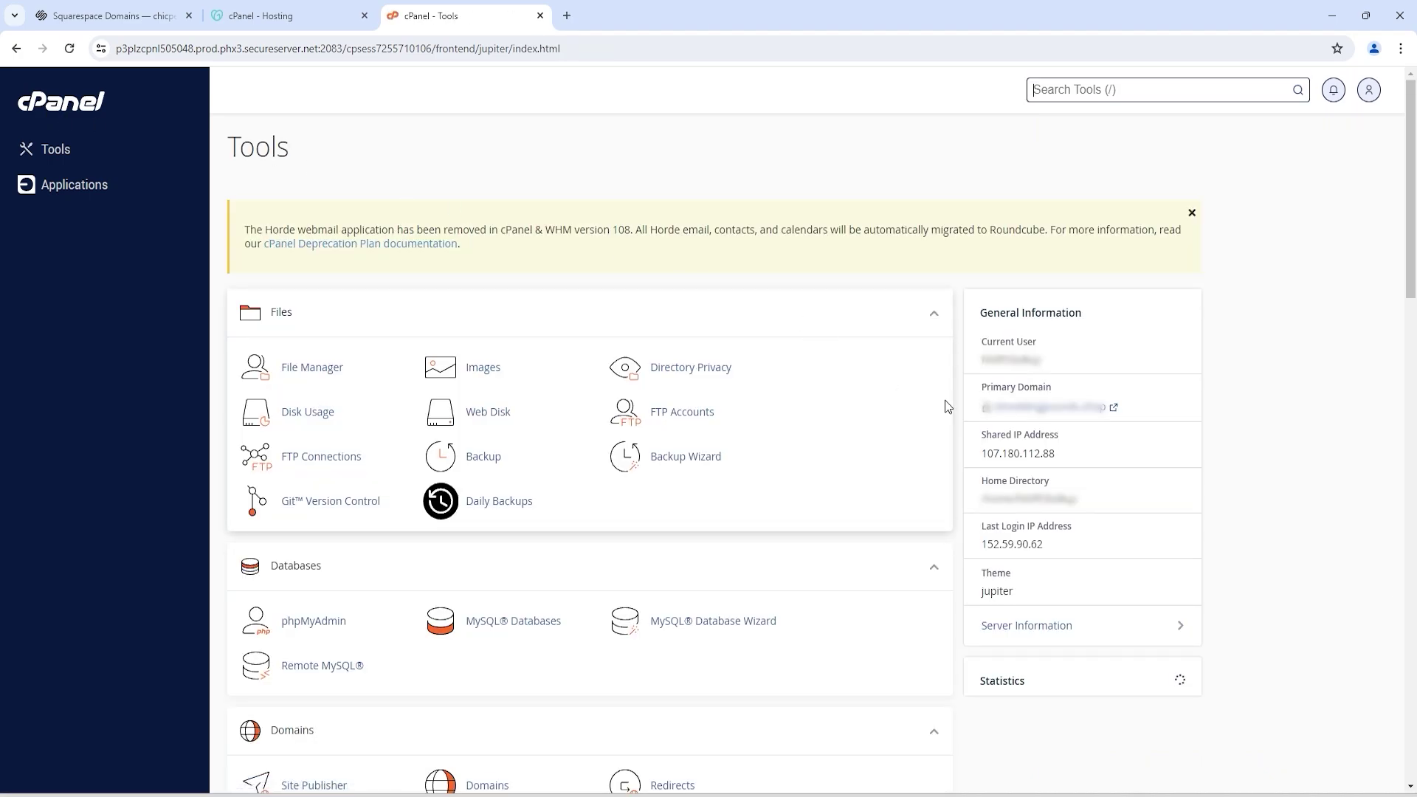
drag(1099, 455, 984, 452)
key(ctrl+c)
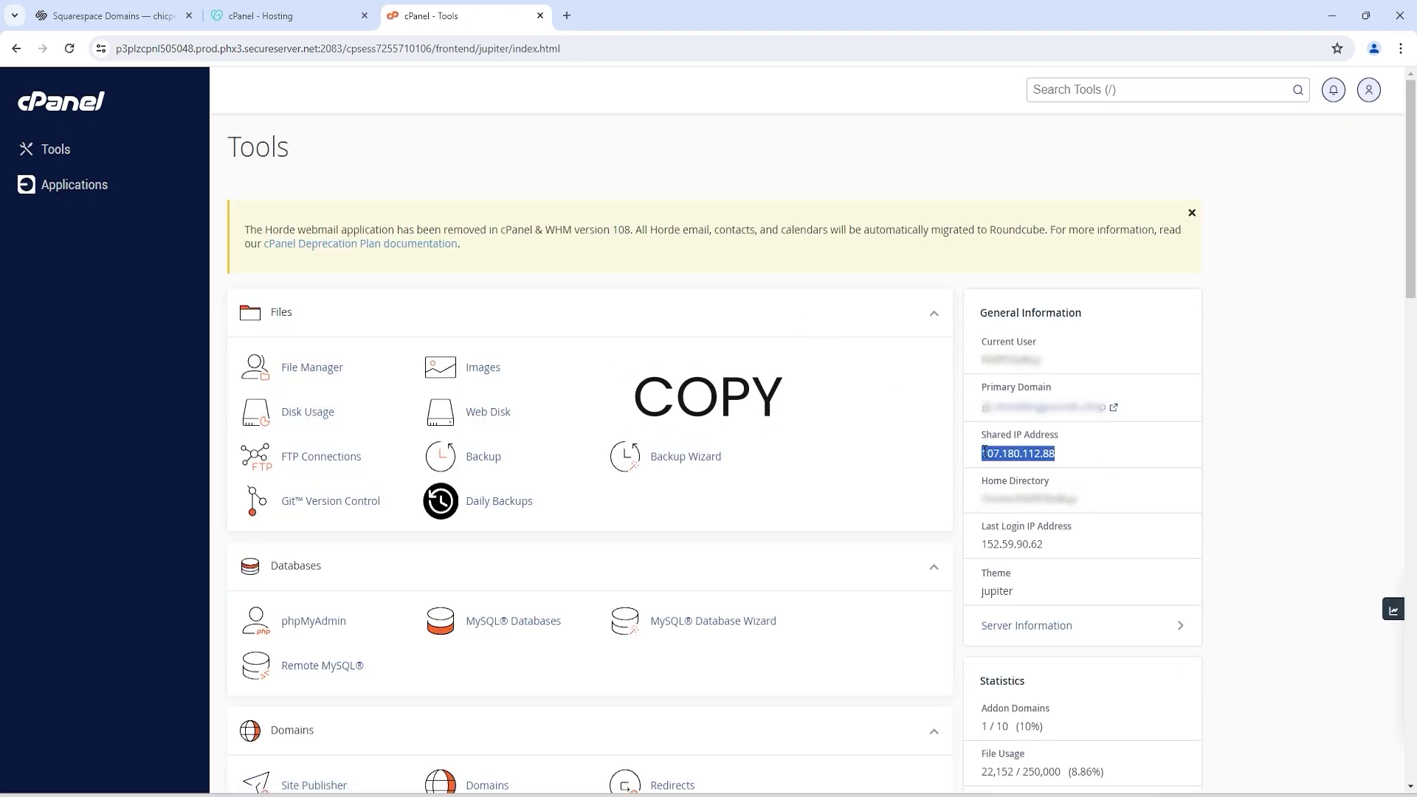
click(77, 23)
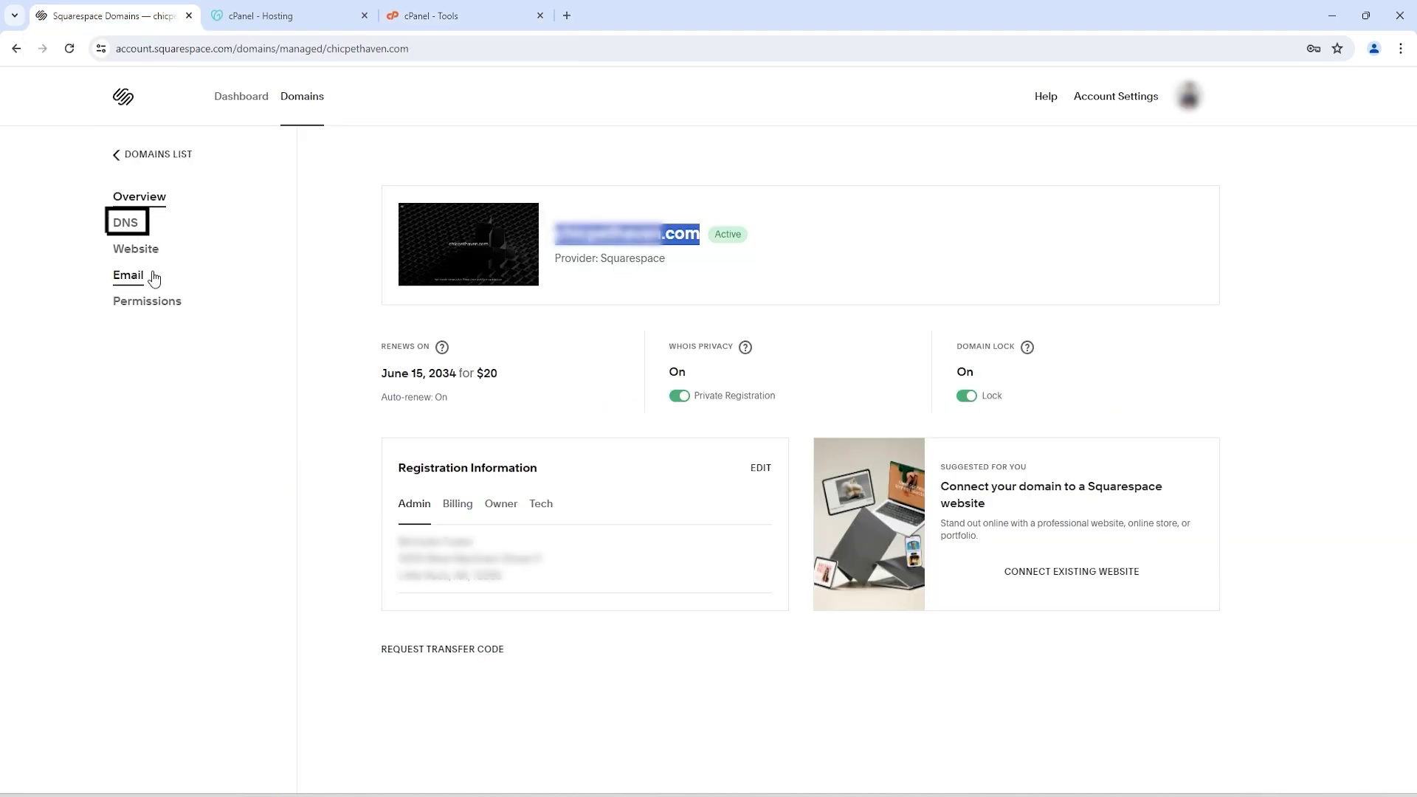
- In DNS settings, change the @ A record from 147.180.112.88 to 107.180.112.88 and save
click(127, 224)
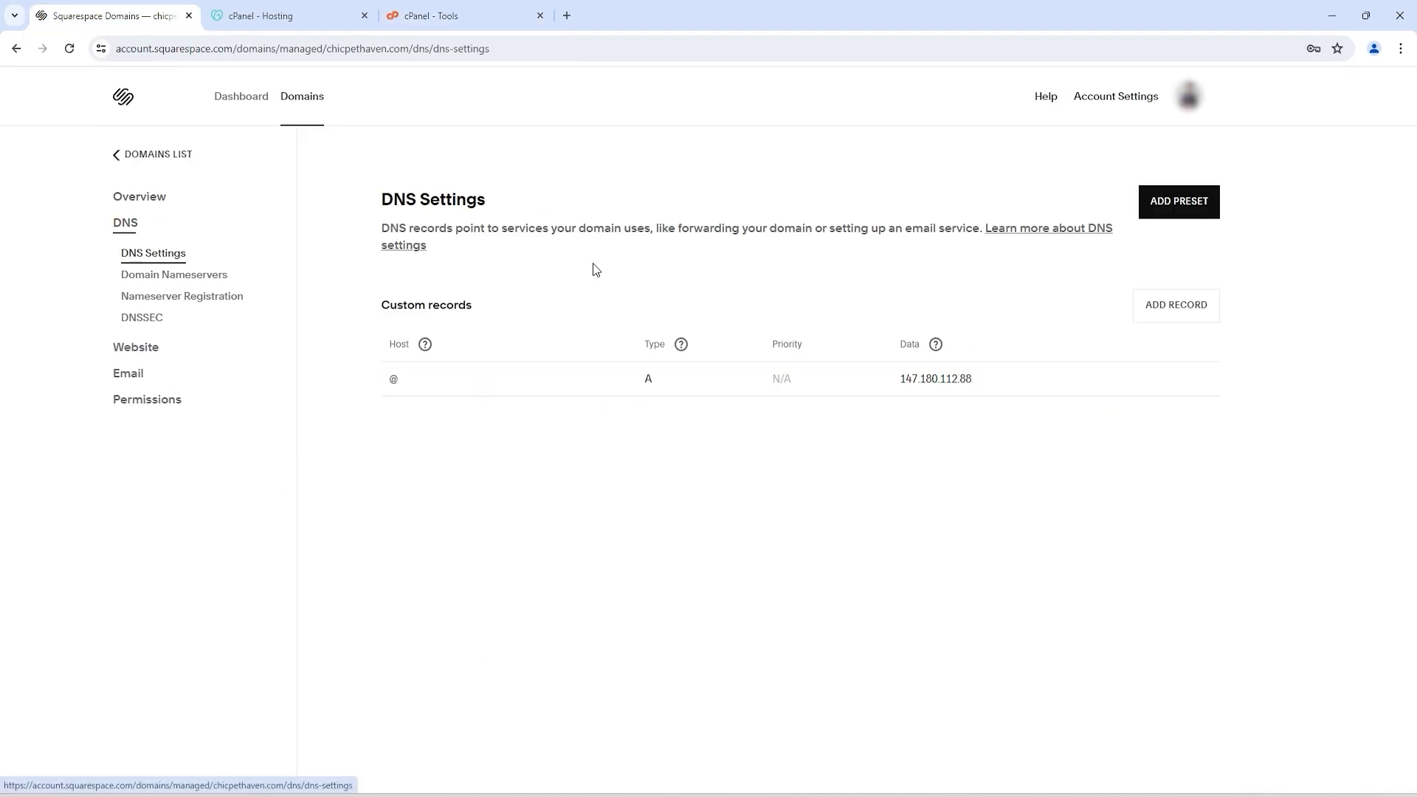
mouse_move(1073, 384)
click(1203, 381)
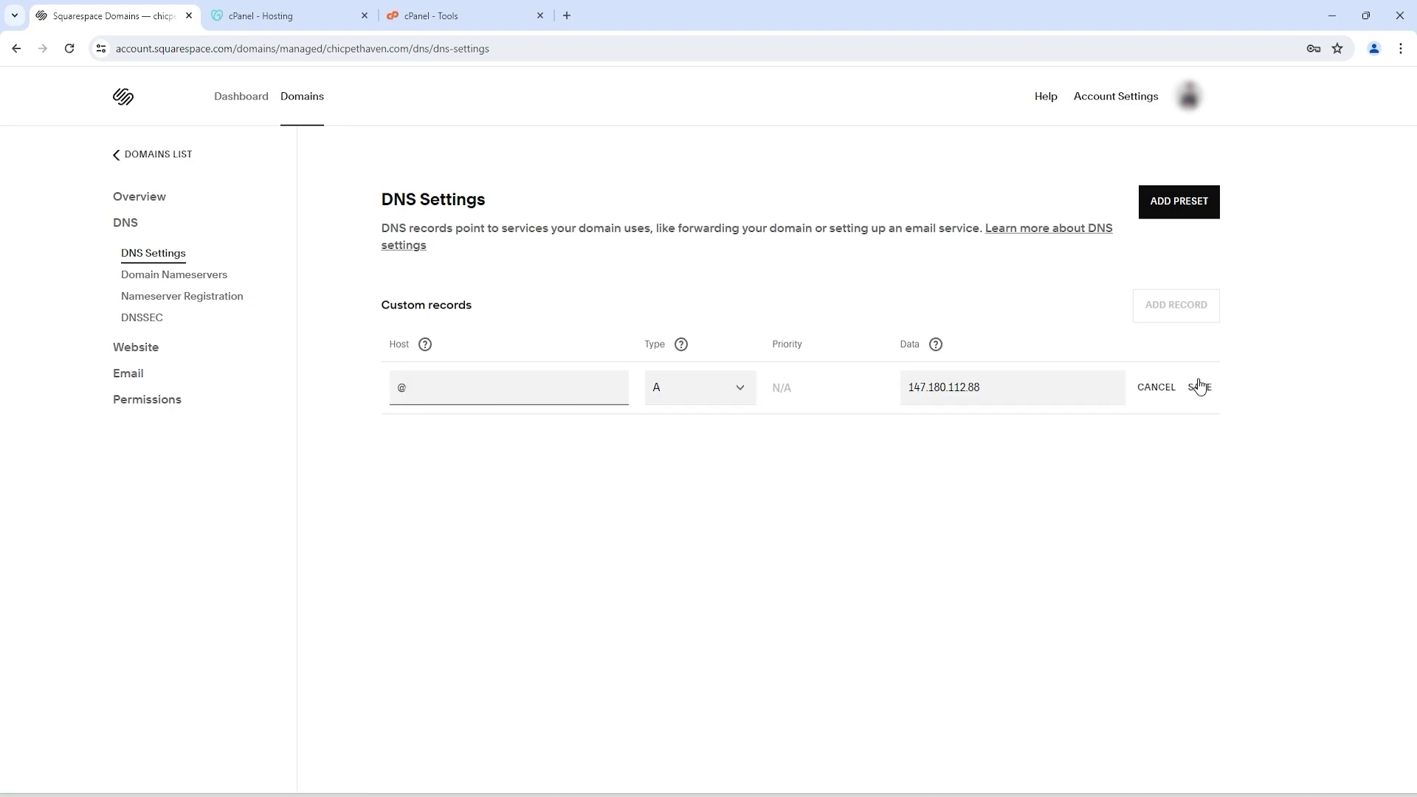
triple_click(960, 389)
key(ctrl+v)
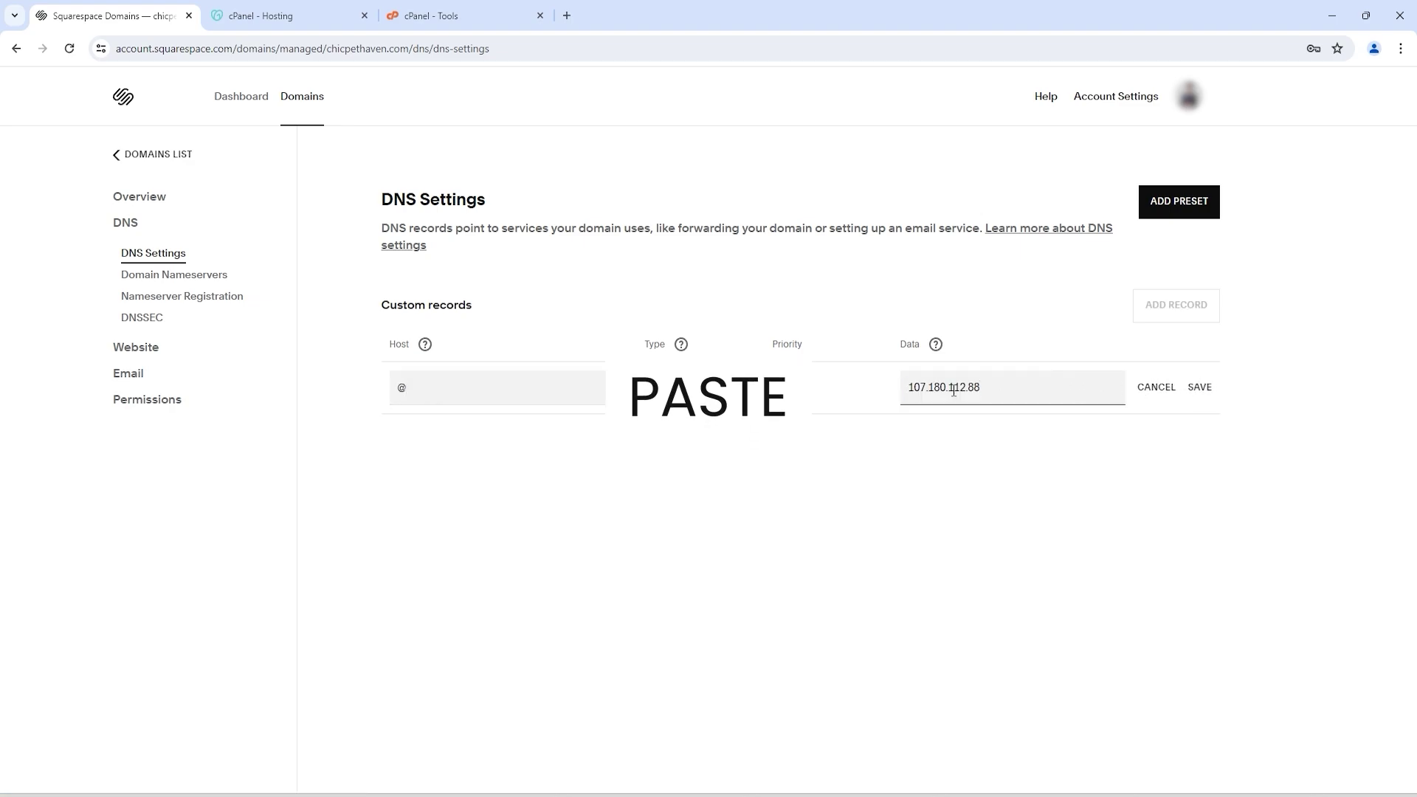
click(1206, 394)
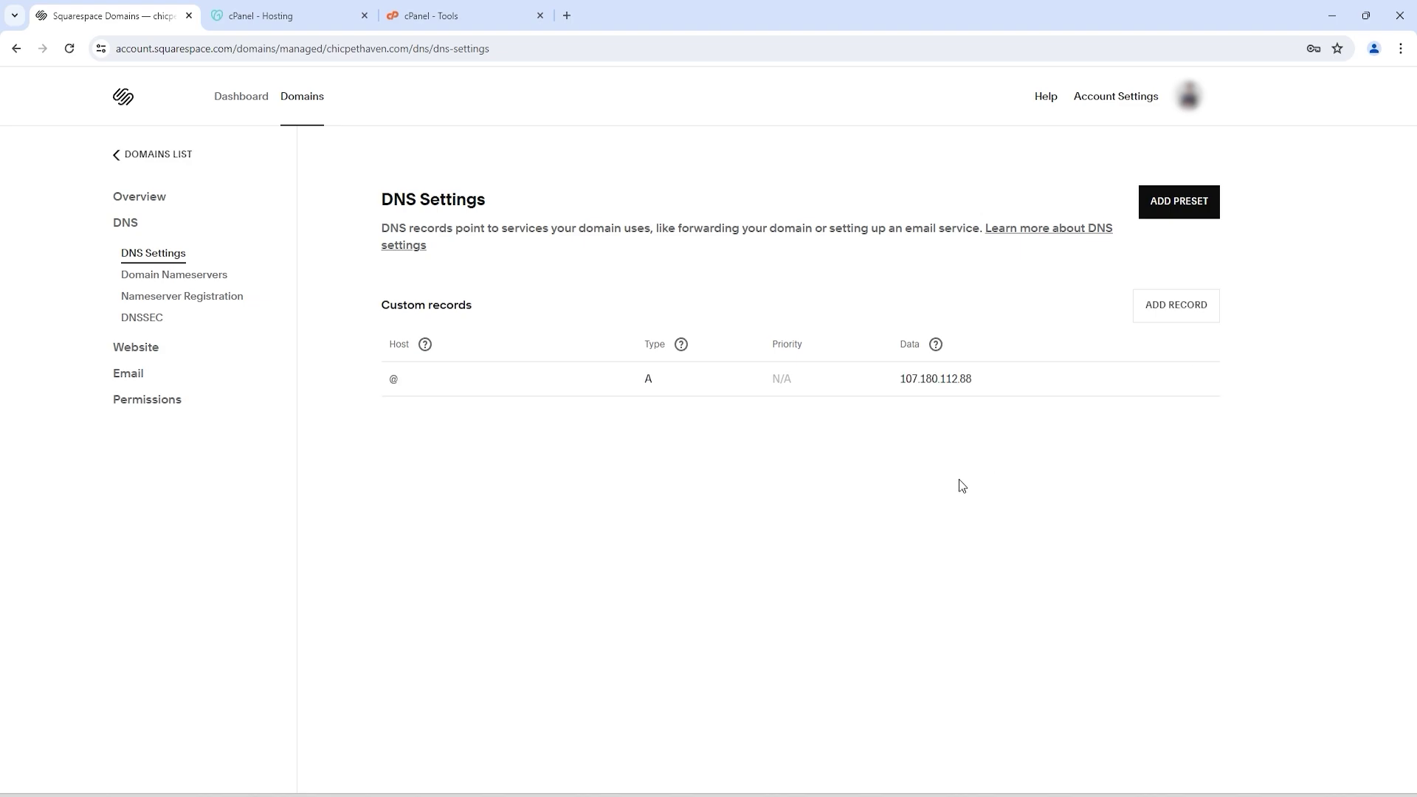
click(66, 55)
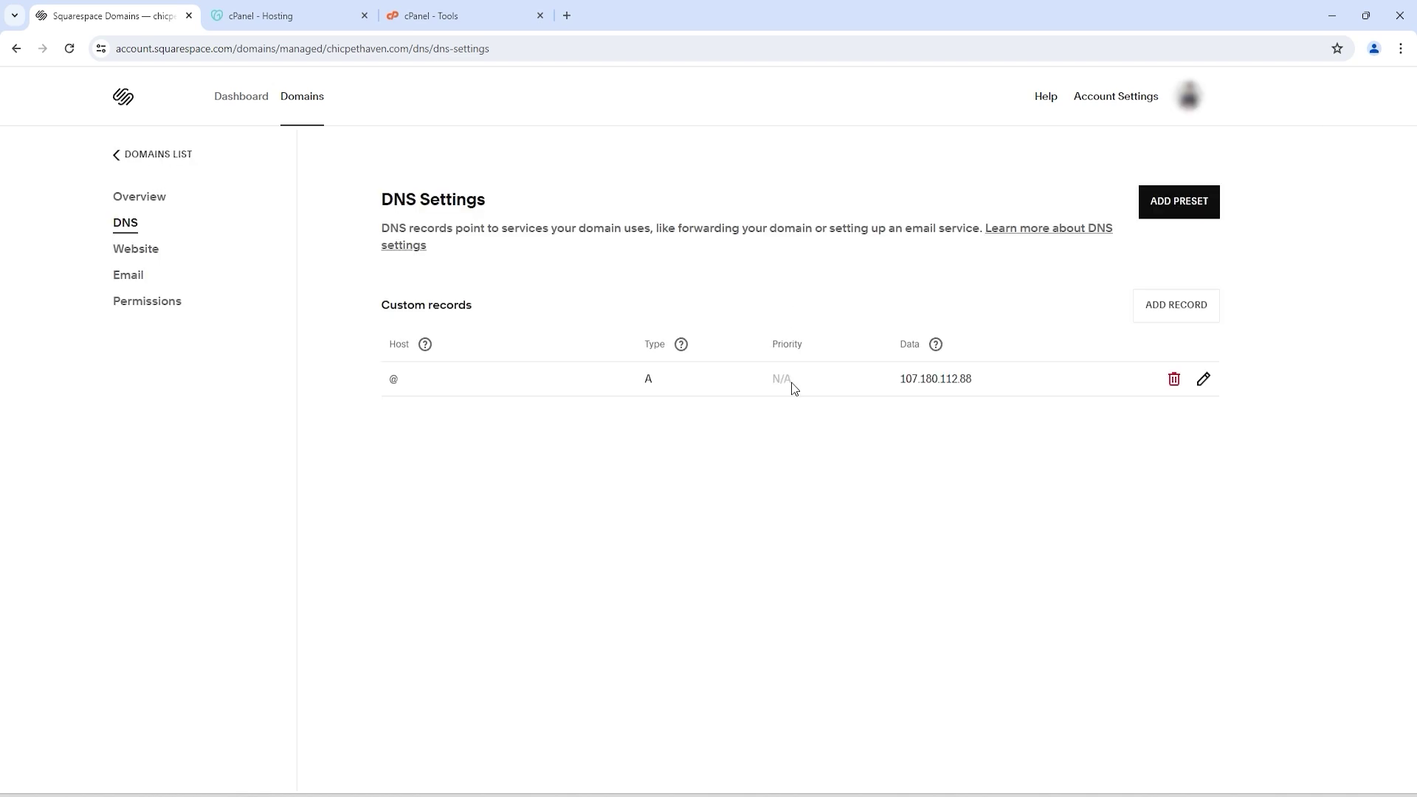
drag(443, 16, 316, 12)
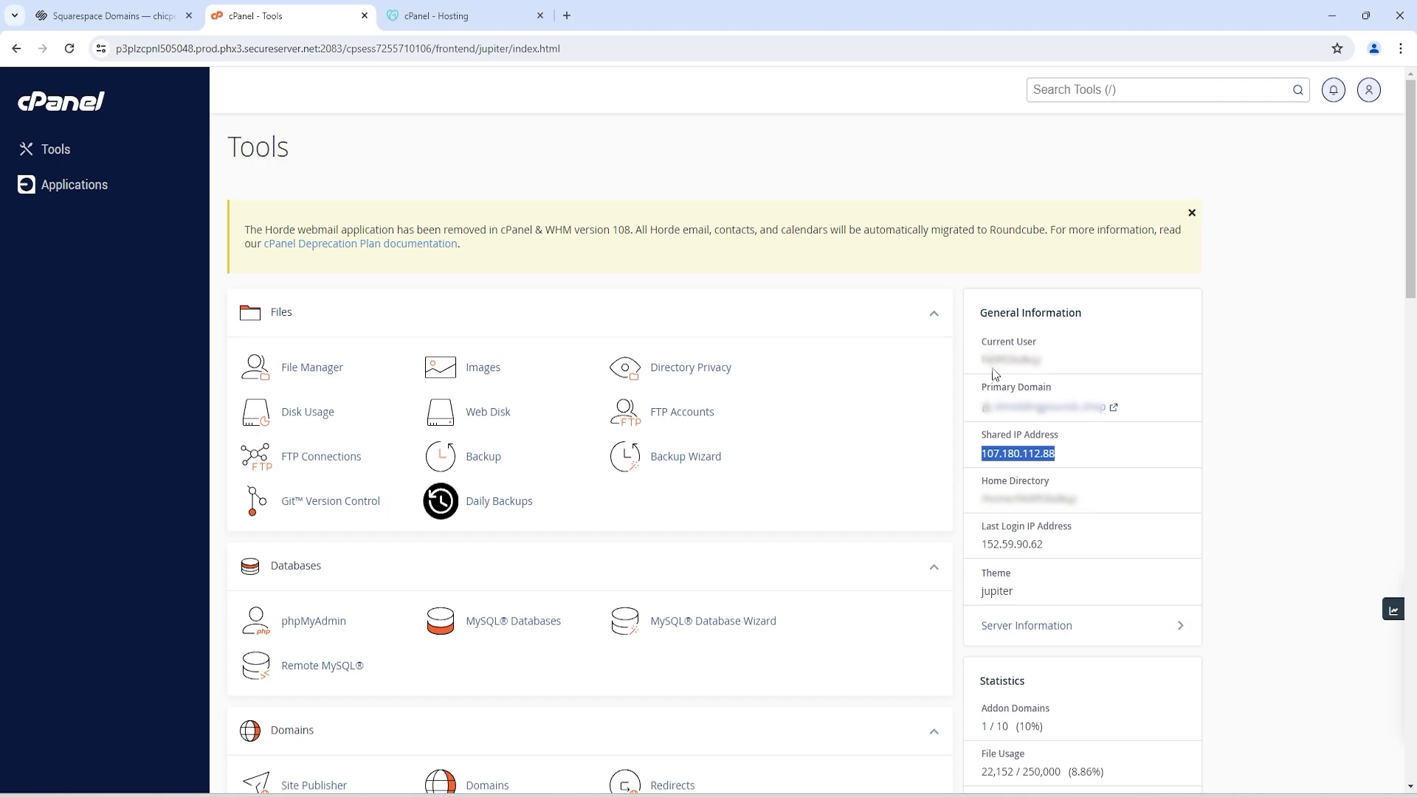
click(70, 9)
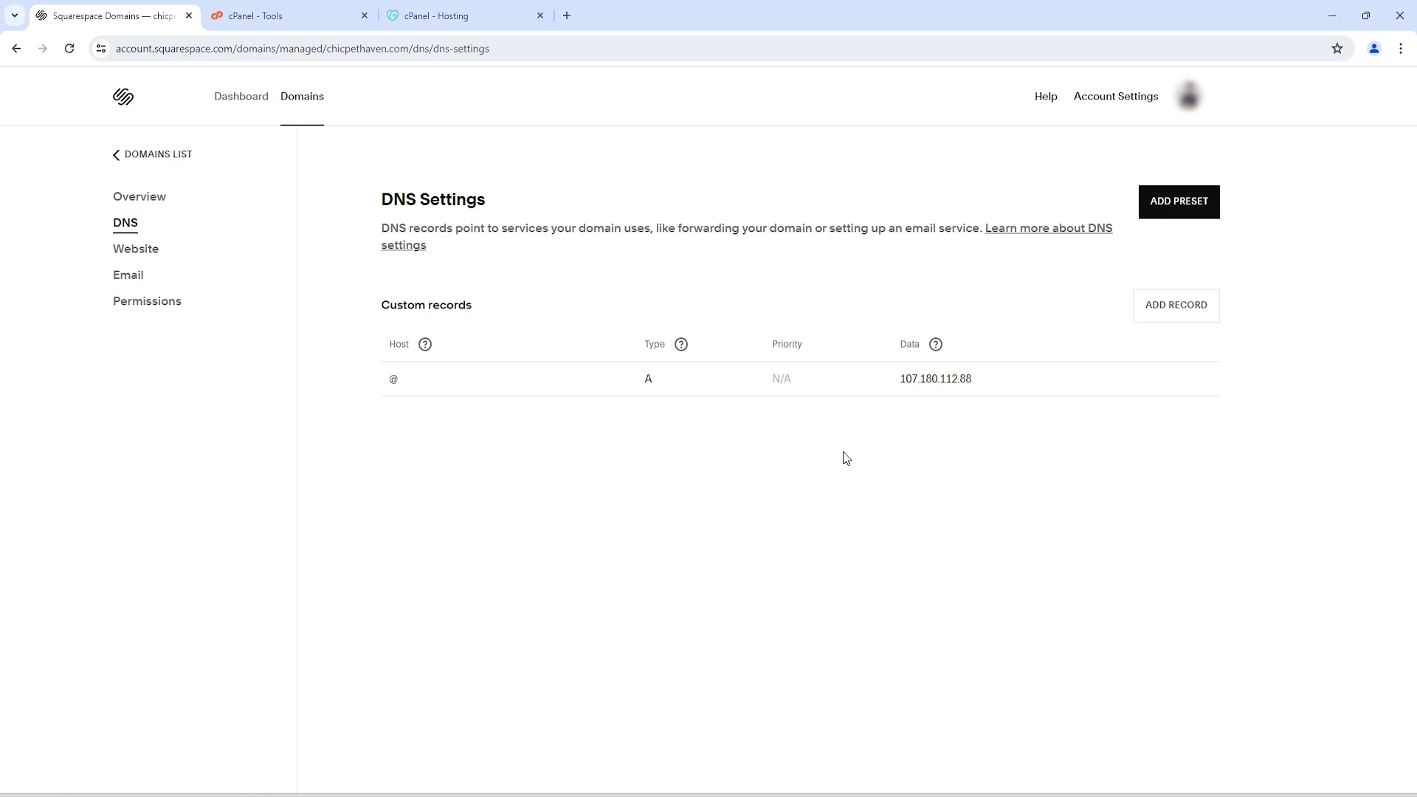
- Switch to the cPanel - Hosting tab showing GoDaddy's My Hosting dashboard
click(402, 13)
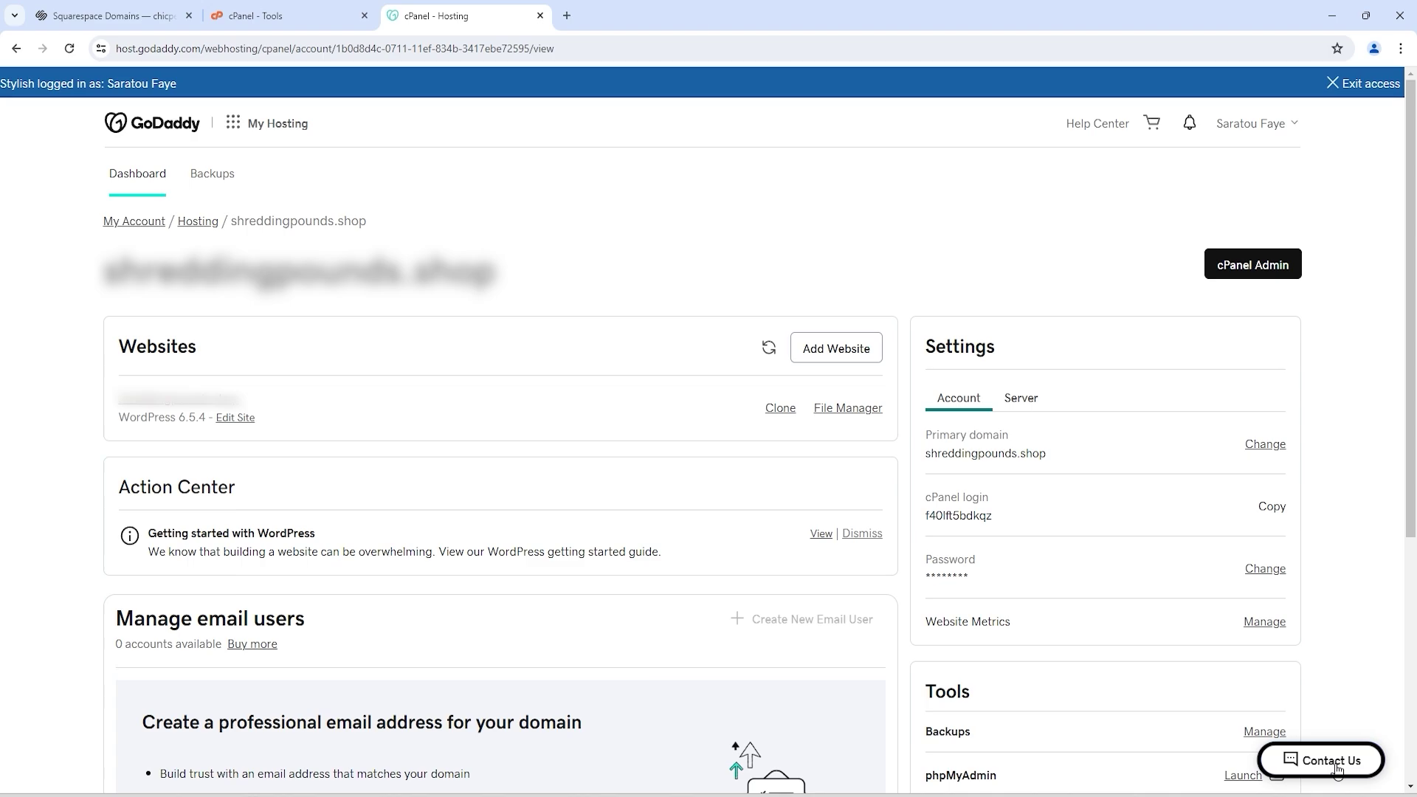
- Check Domain Nameservers, cancel custom nameservers unchanged, and return to DNS Settings
click(108, 15)
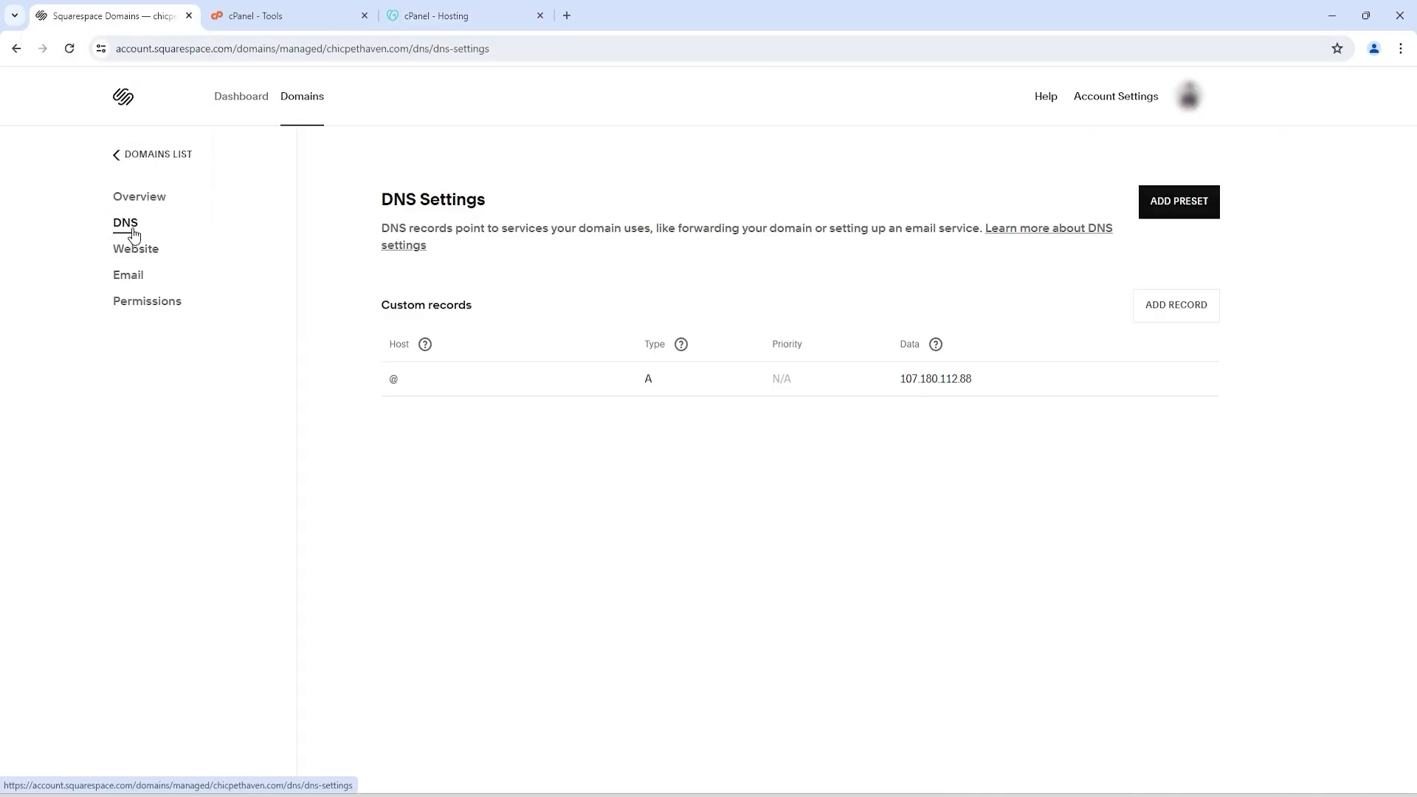
click(134, 234)
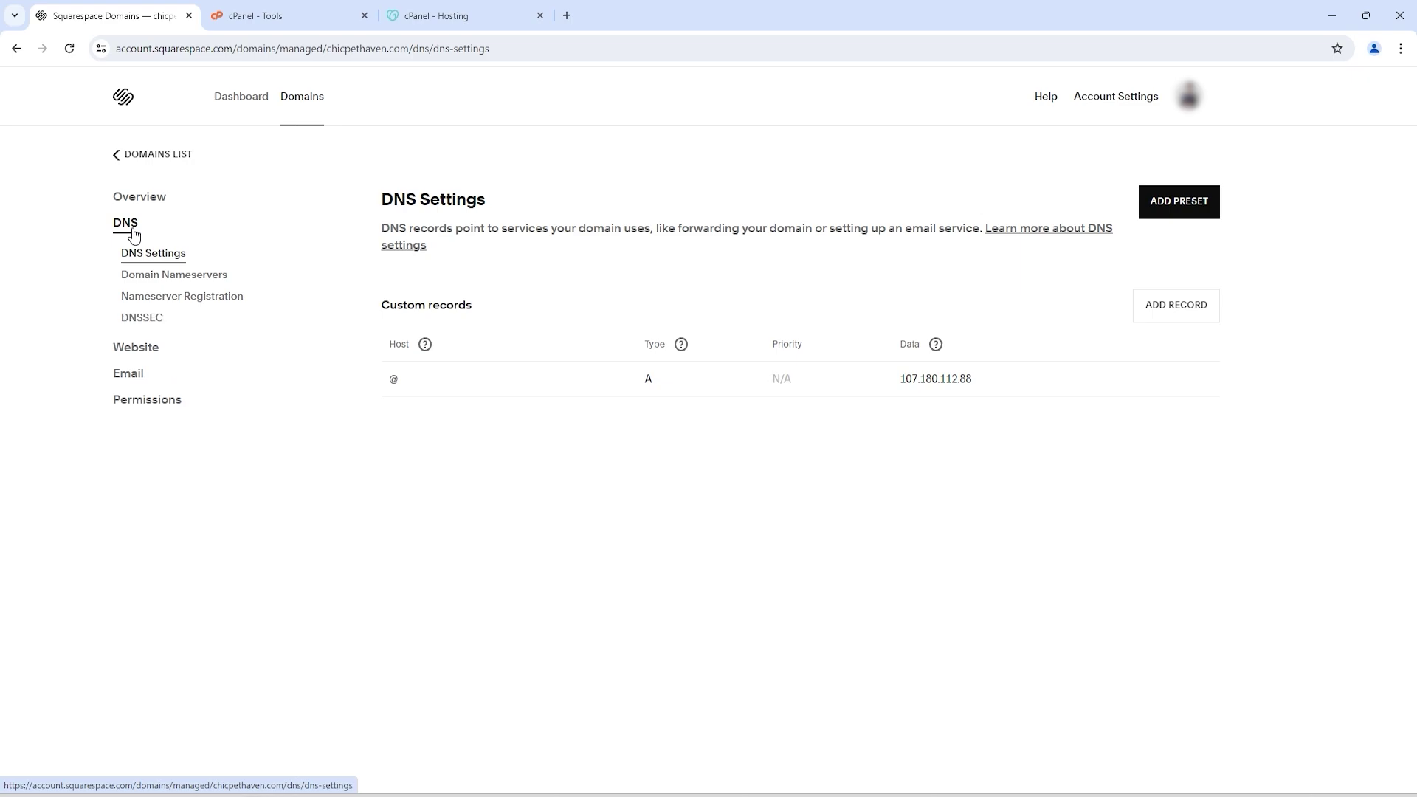
click(154, 277)
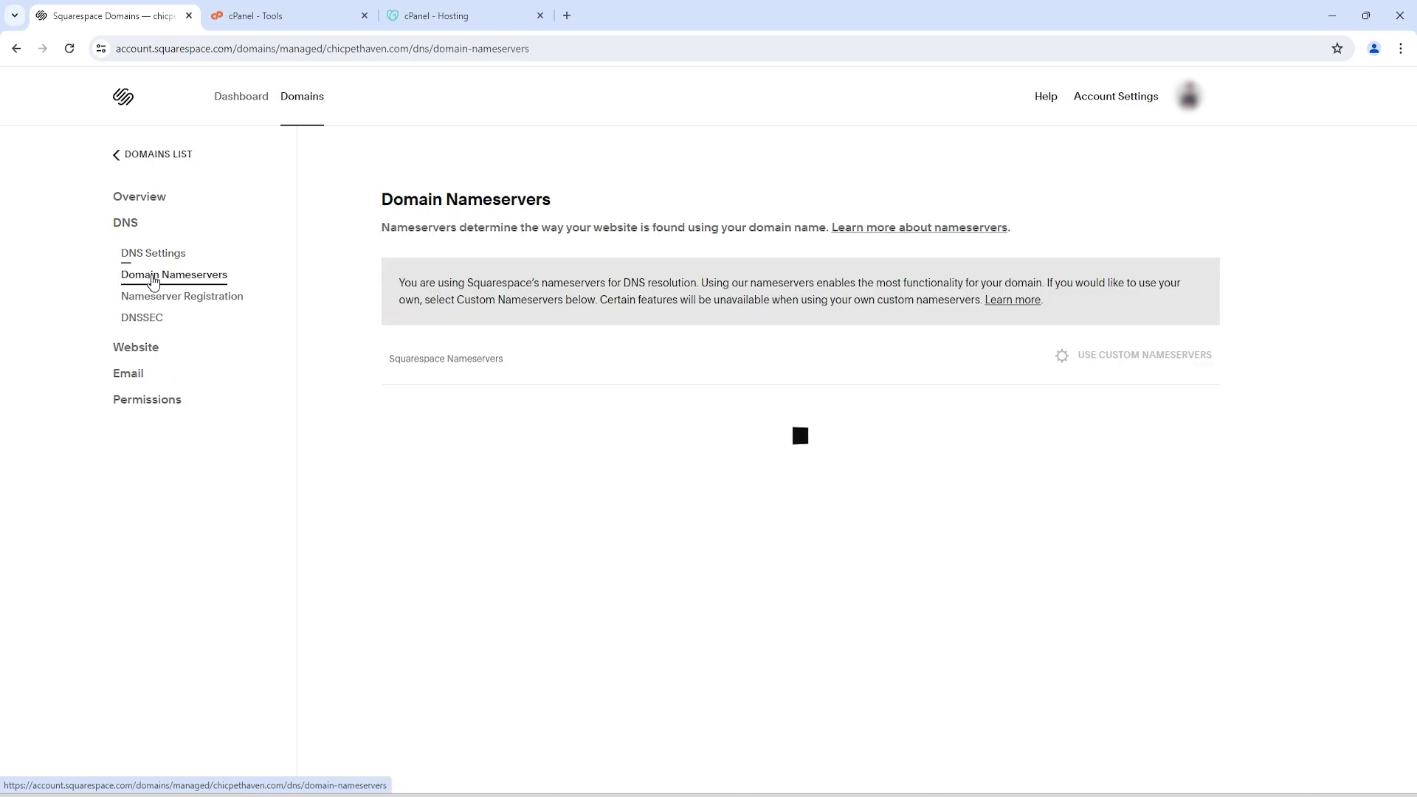
click(1127, 362)
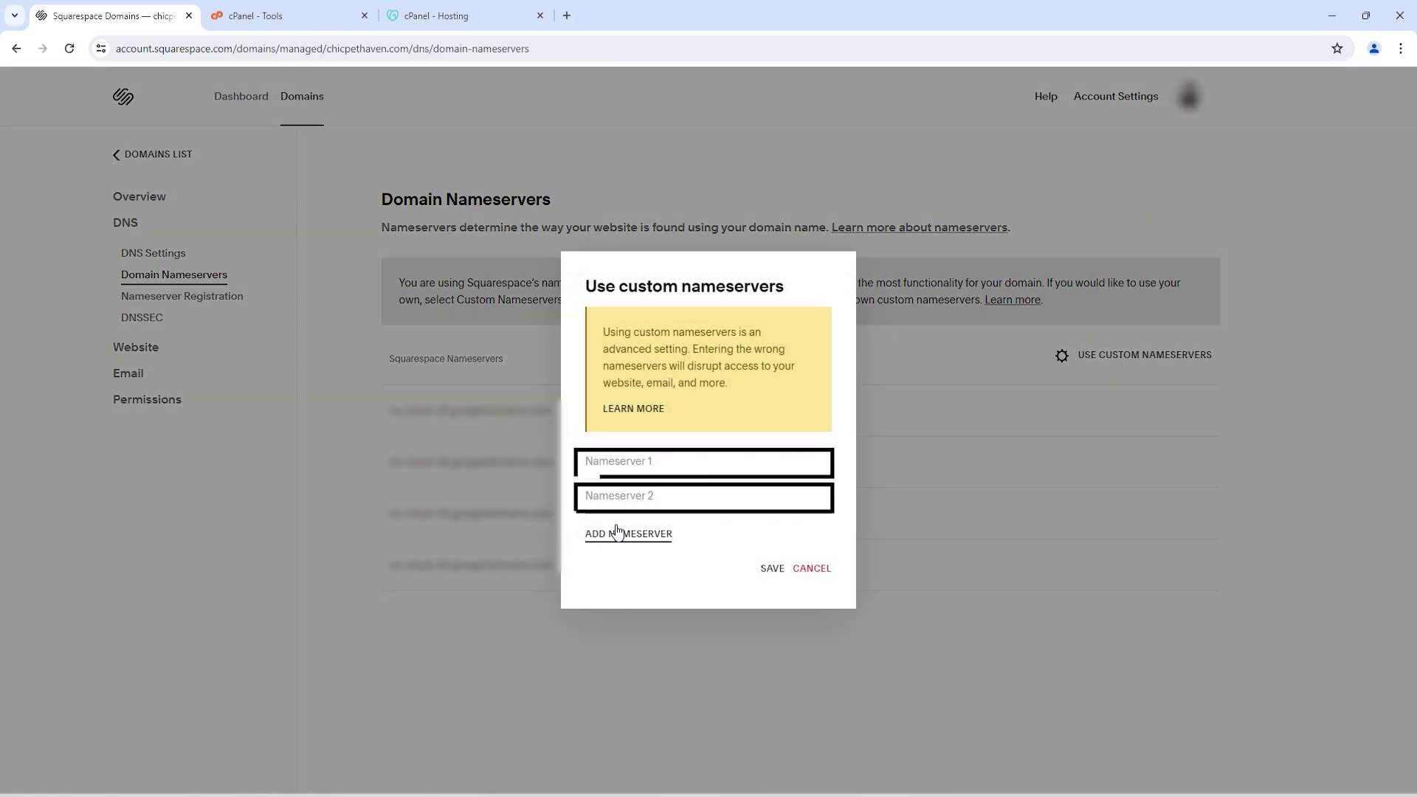
click(812, 571)
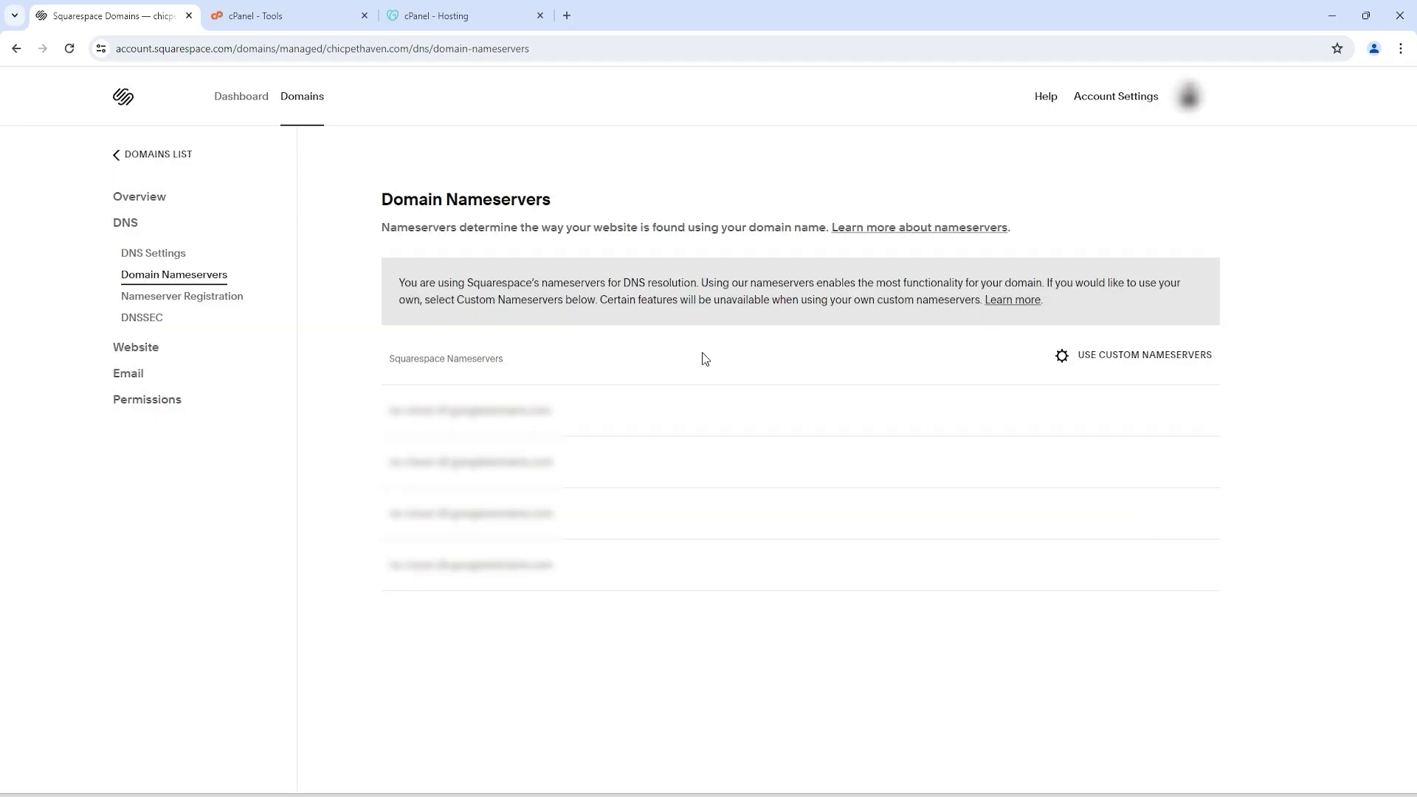
click(139, 260)
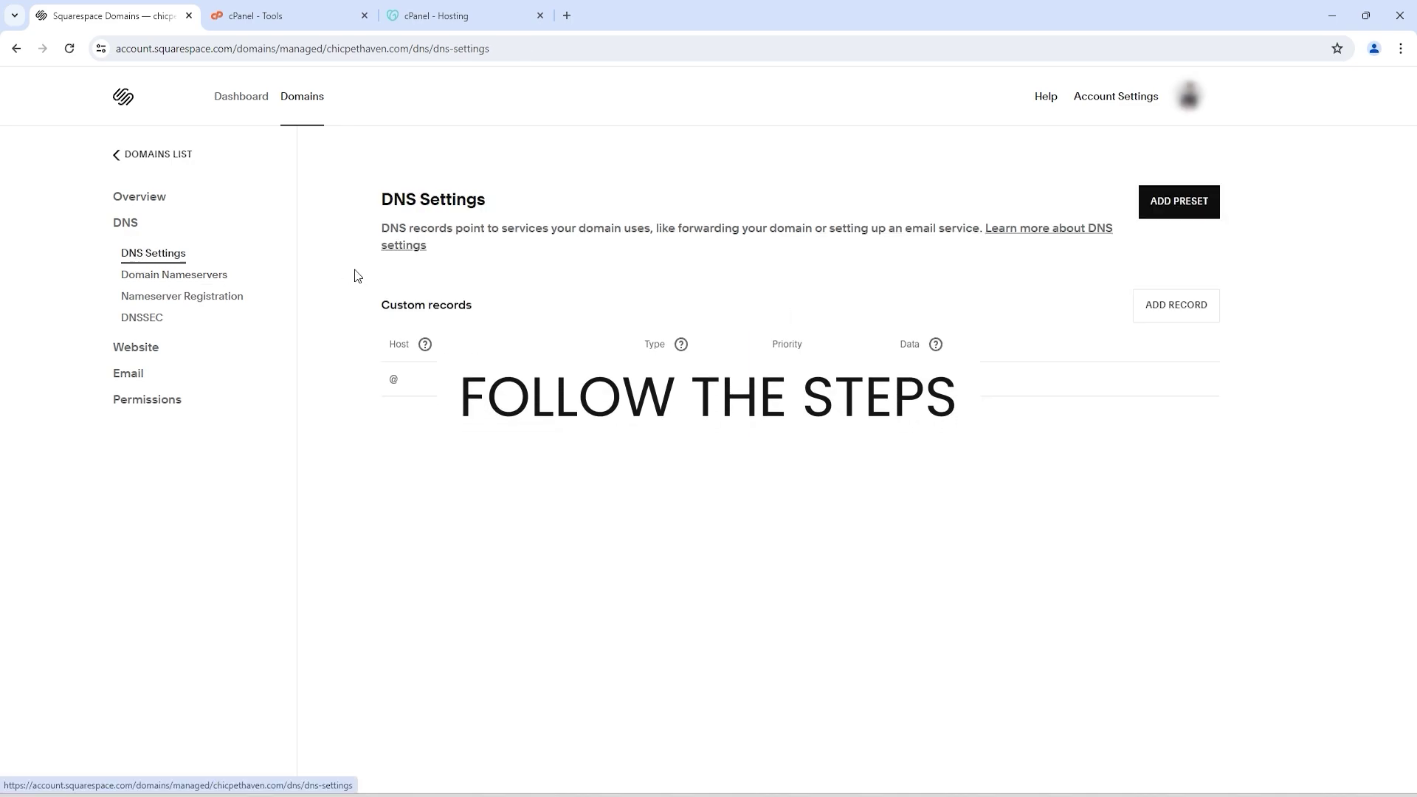